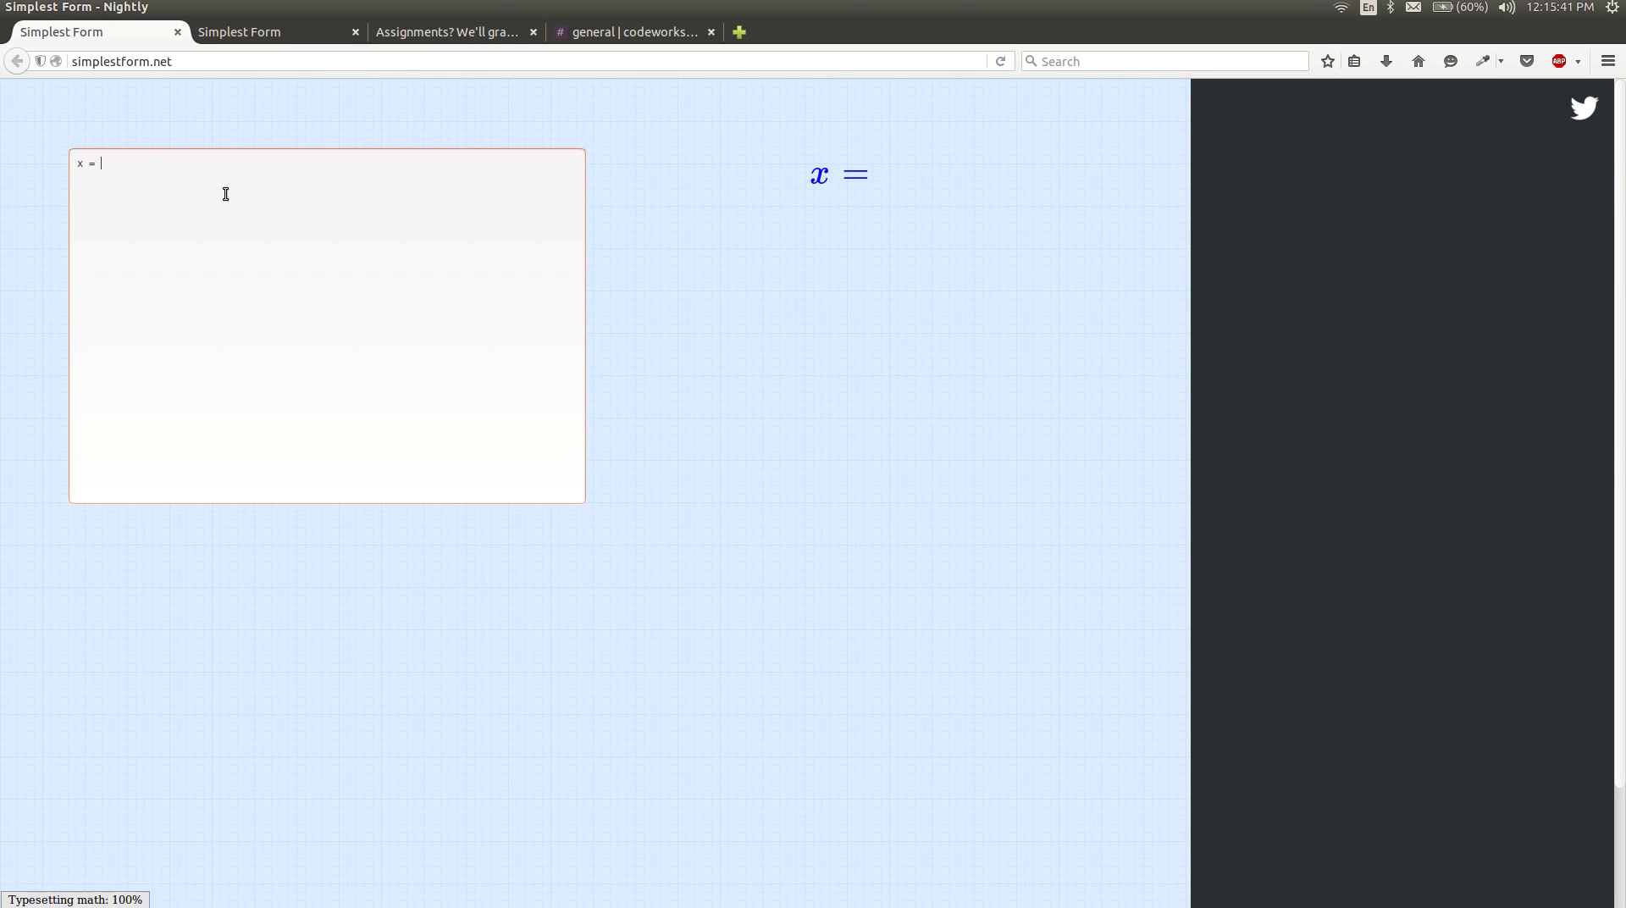
Finish entering x = 2(x + 1) / 3, removing the stray parenthesis, and review its simplification steps.
text((x + 1)()
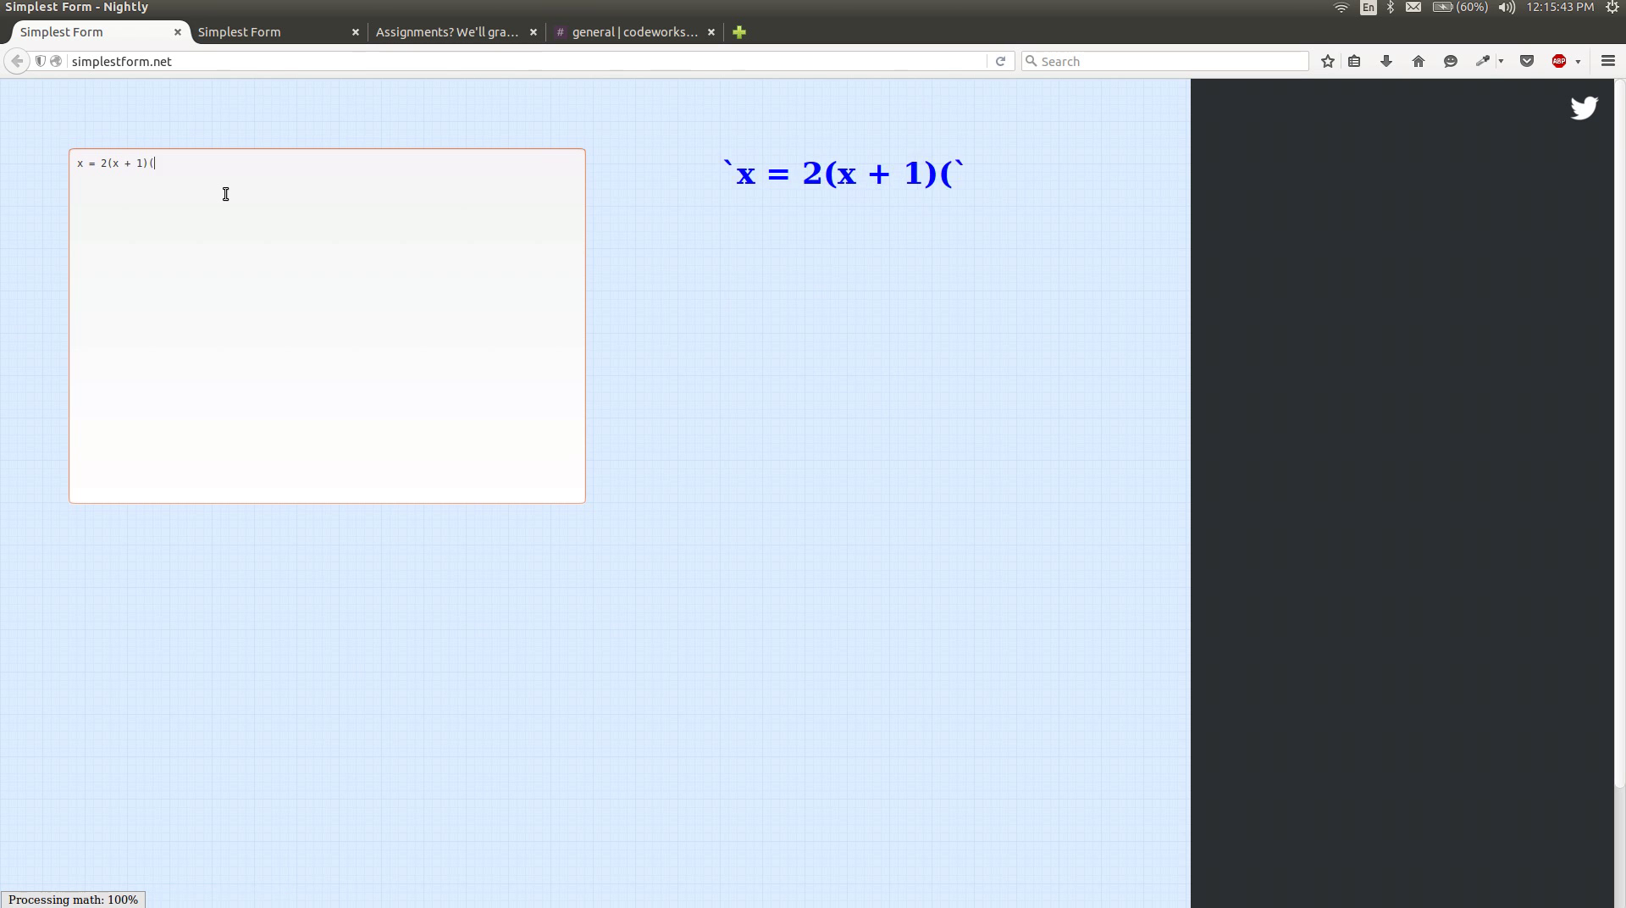
key(BackSpace)
text(/ 3)
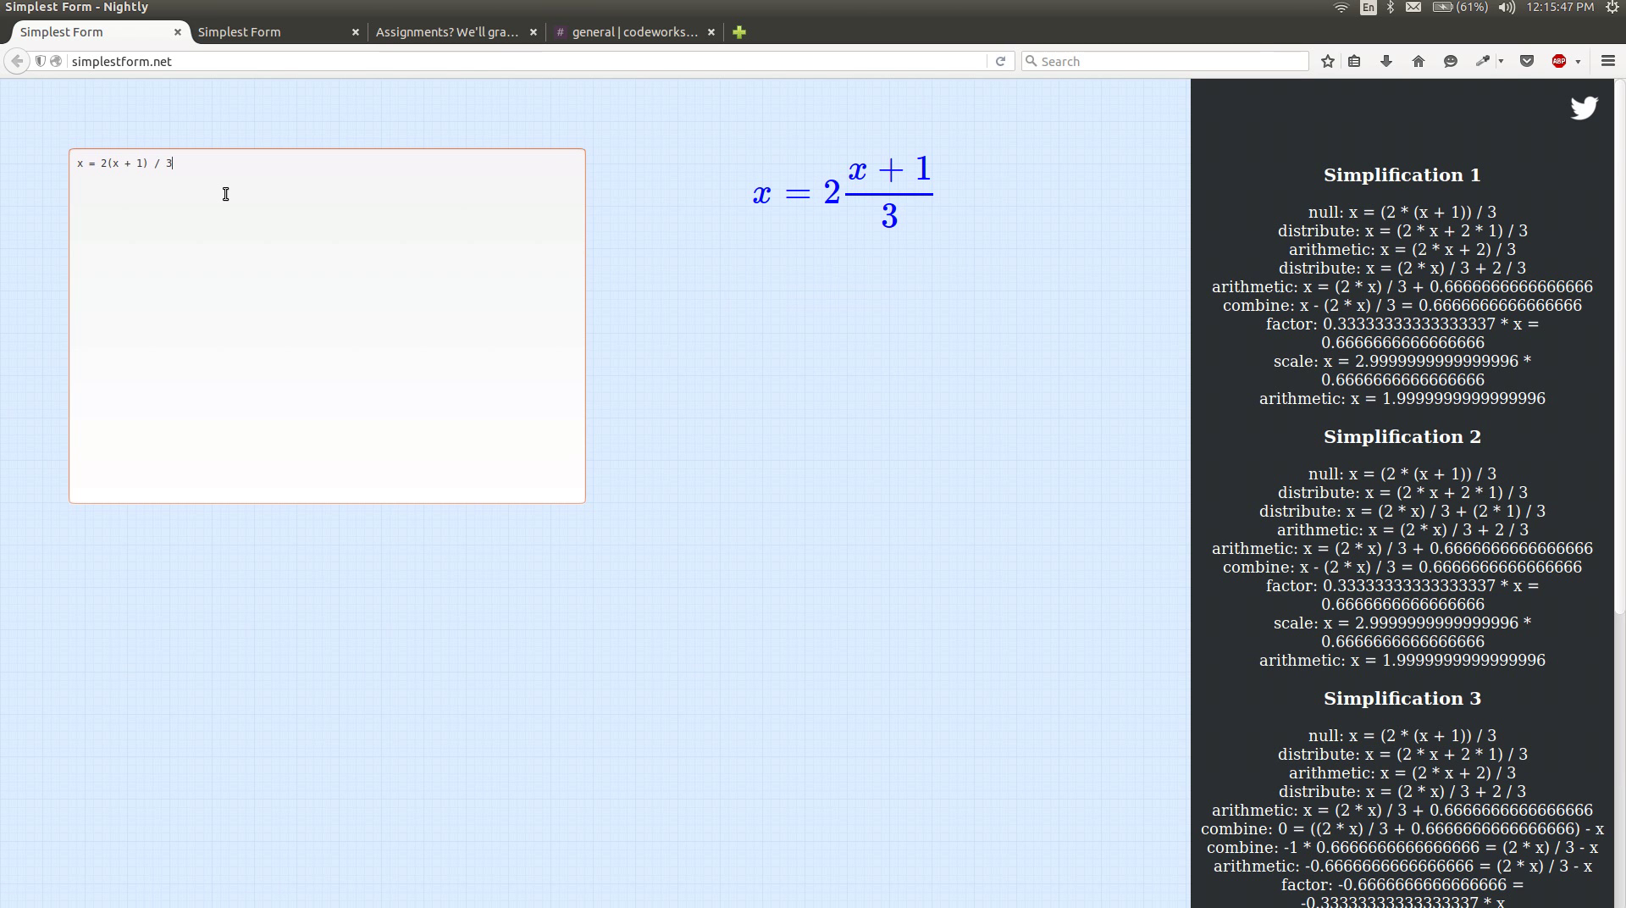
scroll(1340, 466, down, 8)
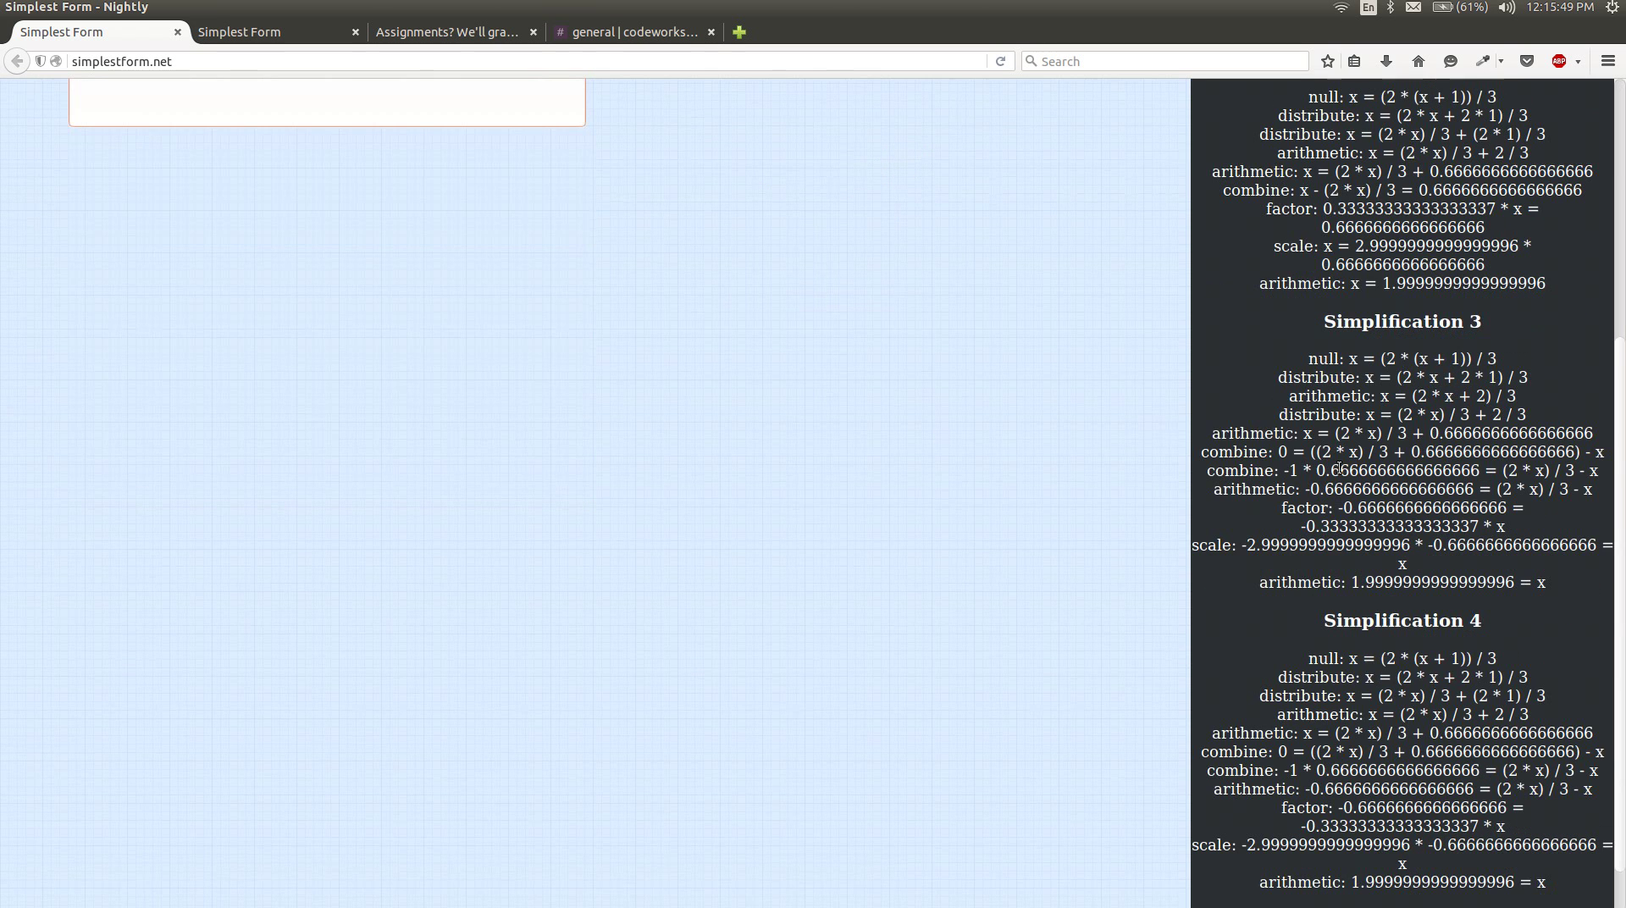
scroll(1340, 466, up, 8)
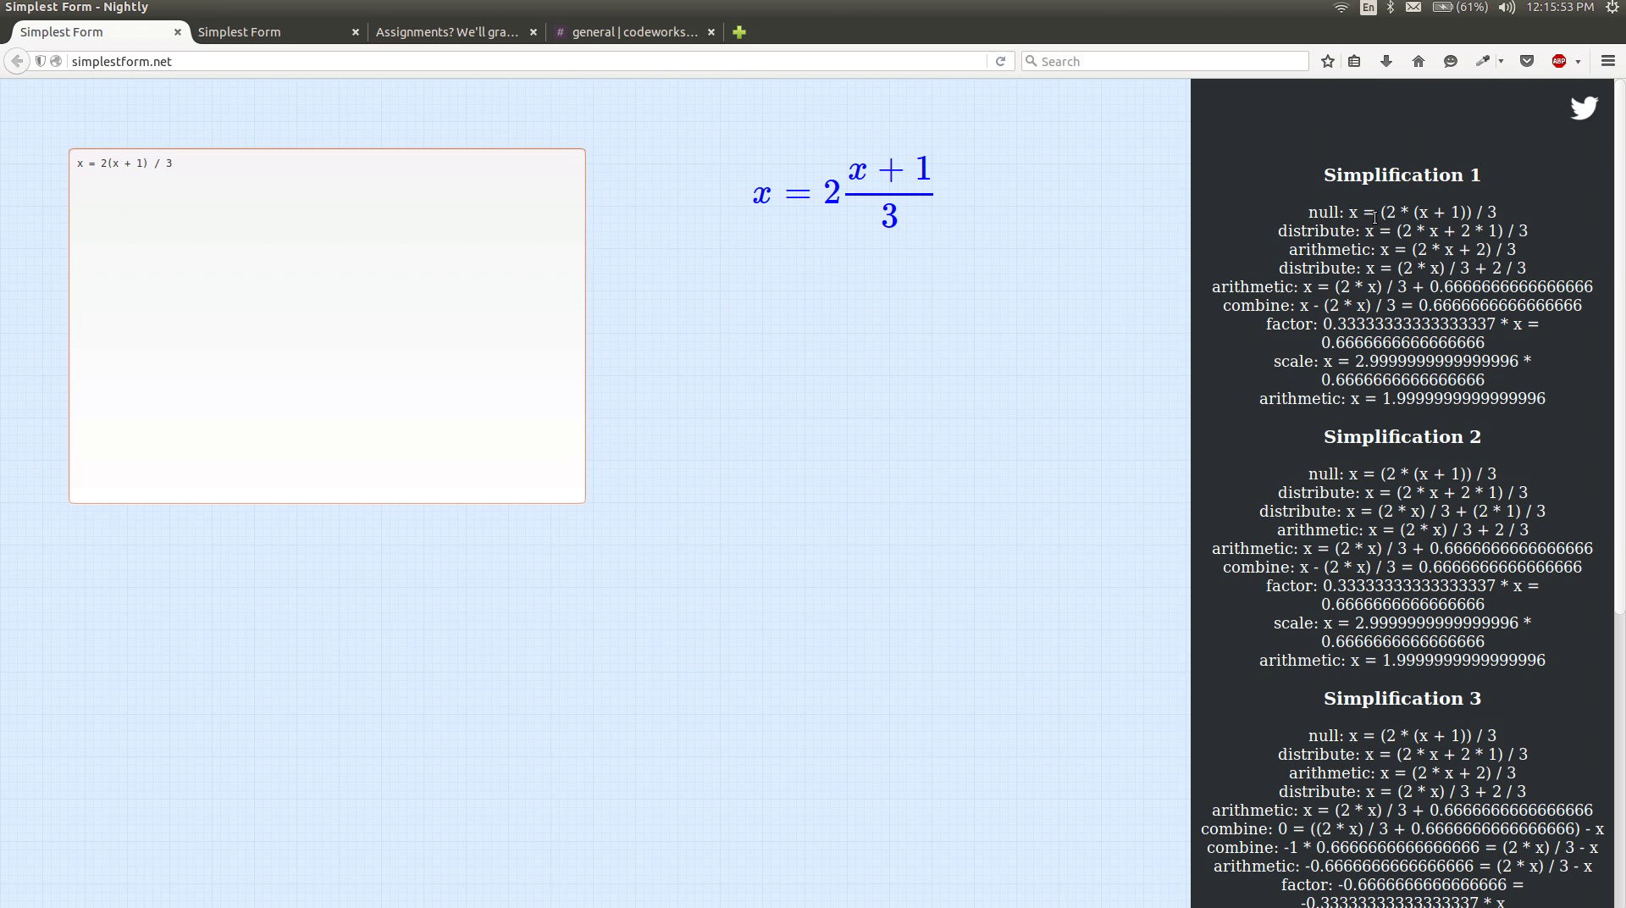
Highlight the distribute, arithmetic and combine-step expressions, including (2 * x) / 3 and x - (2 * x) / 3.
drag(1383, 212, 1542, 220)
click(1479, 239)
drag(1396, 230, 1484, 249)
click(1480, 242)
click(1479, 271)
drag(1496, 250, 1517, 250)
click(1433, 267)
drag(1402, 268, 1478, 268)
click(1526, 270)
drag(1397, 268, 1479, 268)
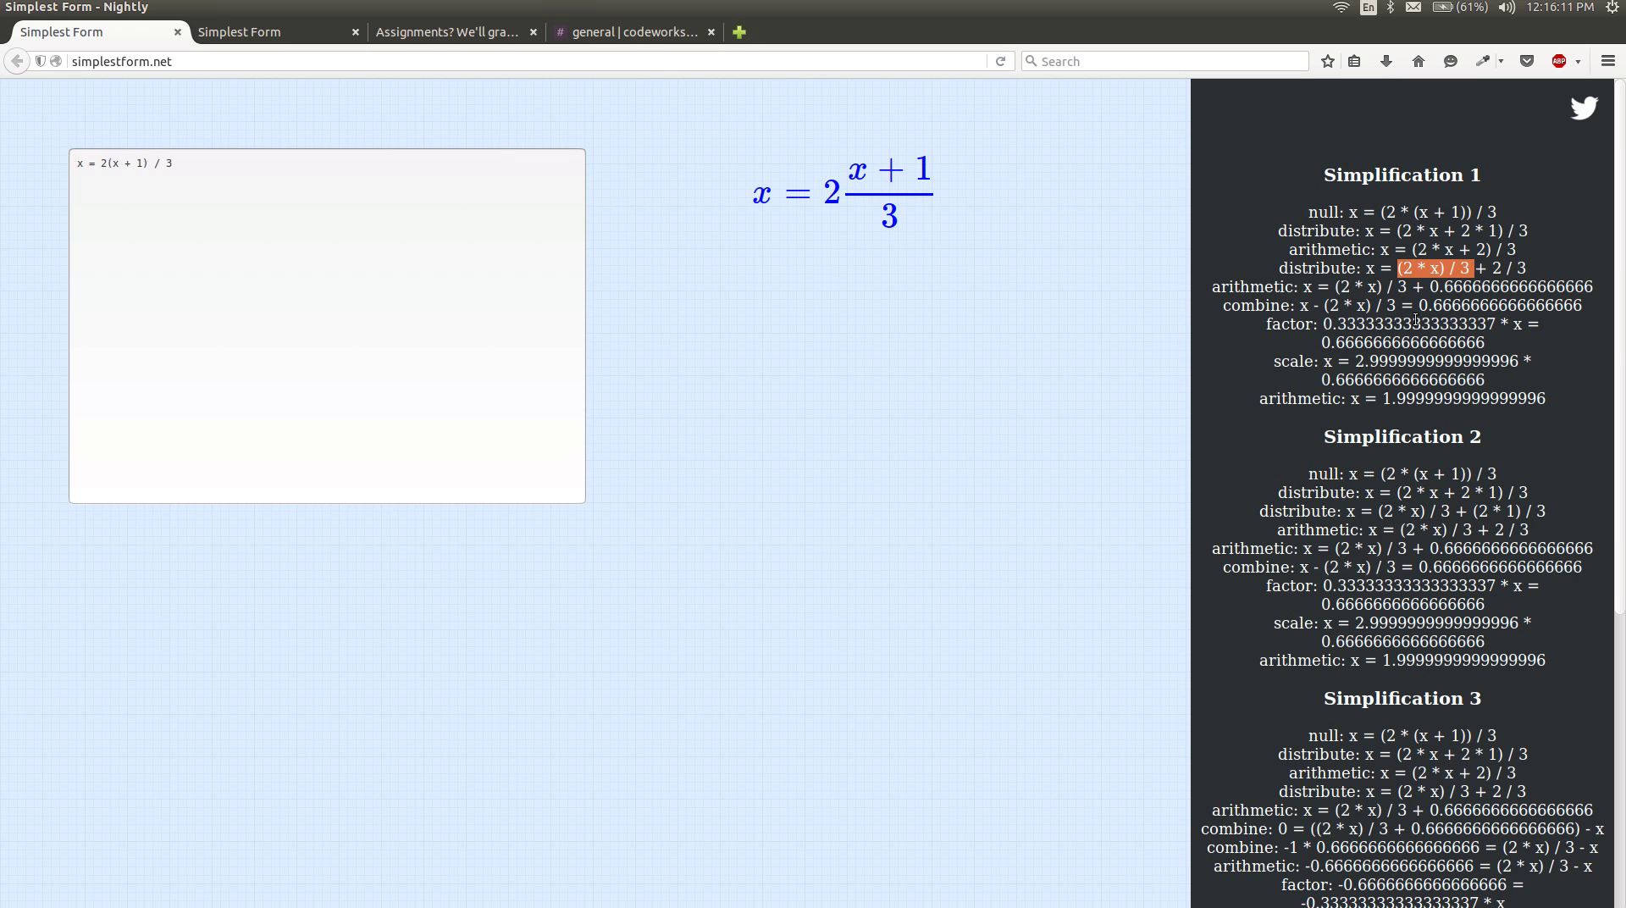
drag(1302, 306, 1402, 305)
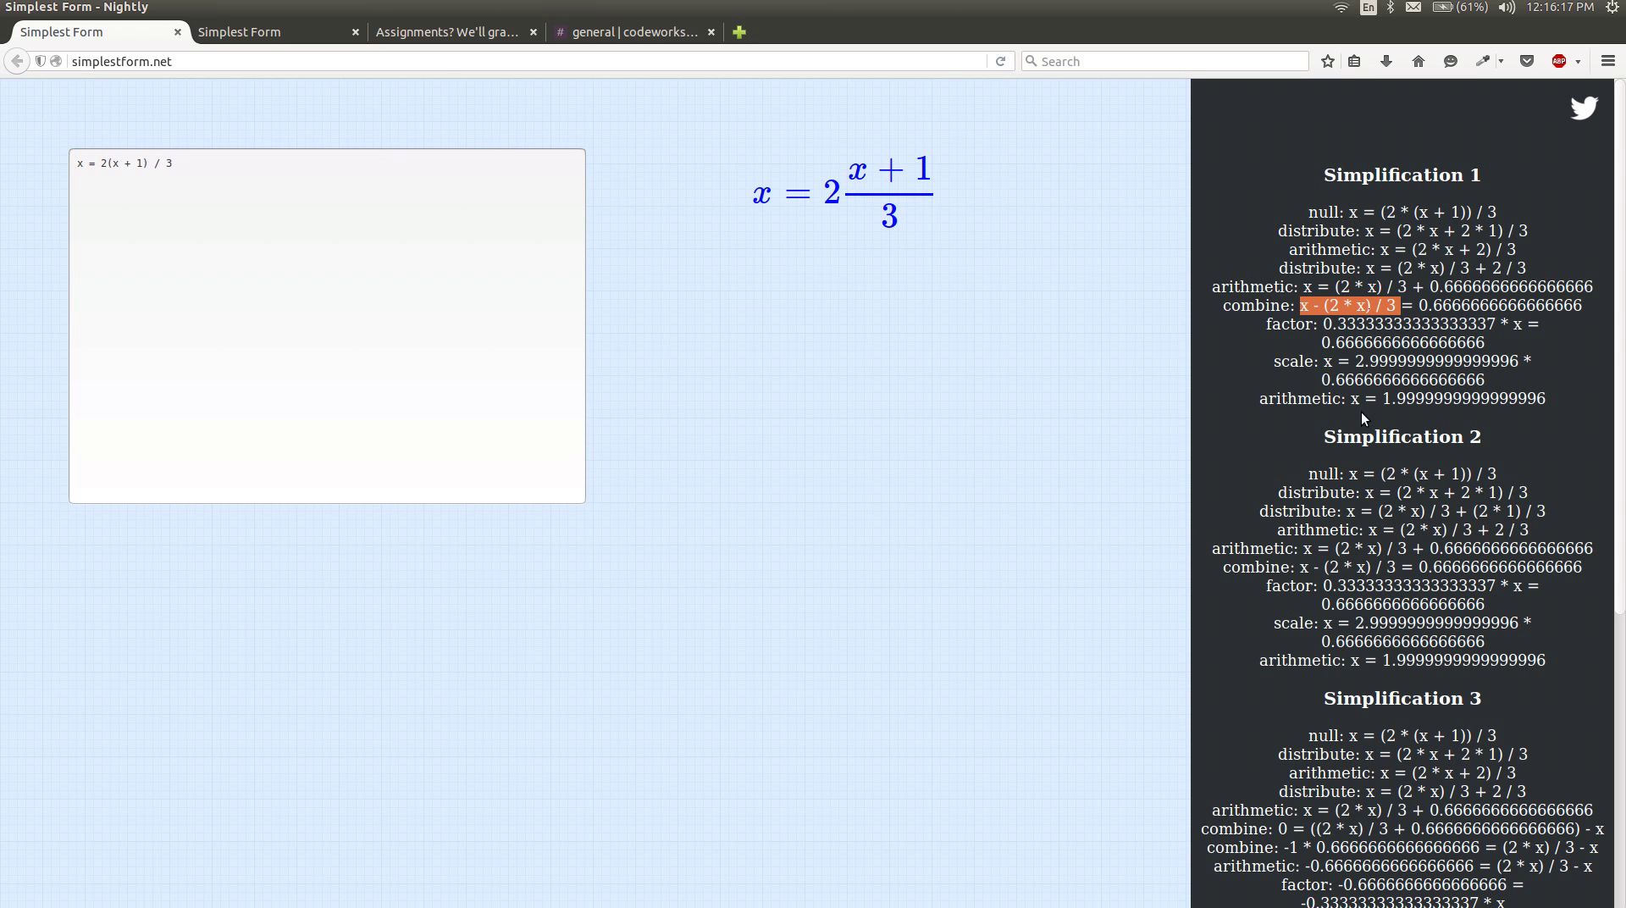
click(1408, 385)
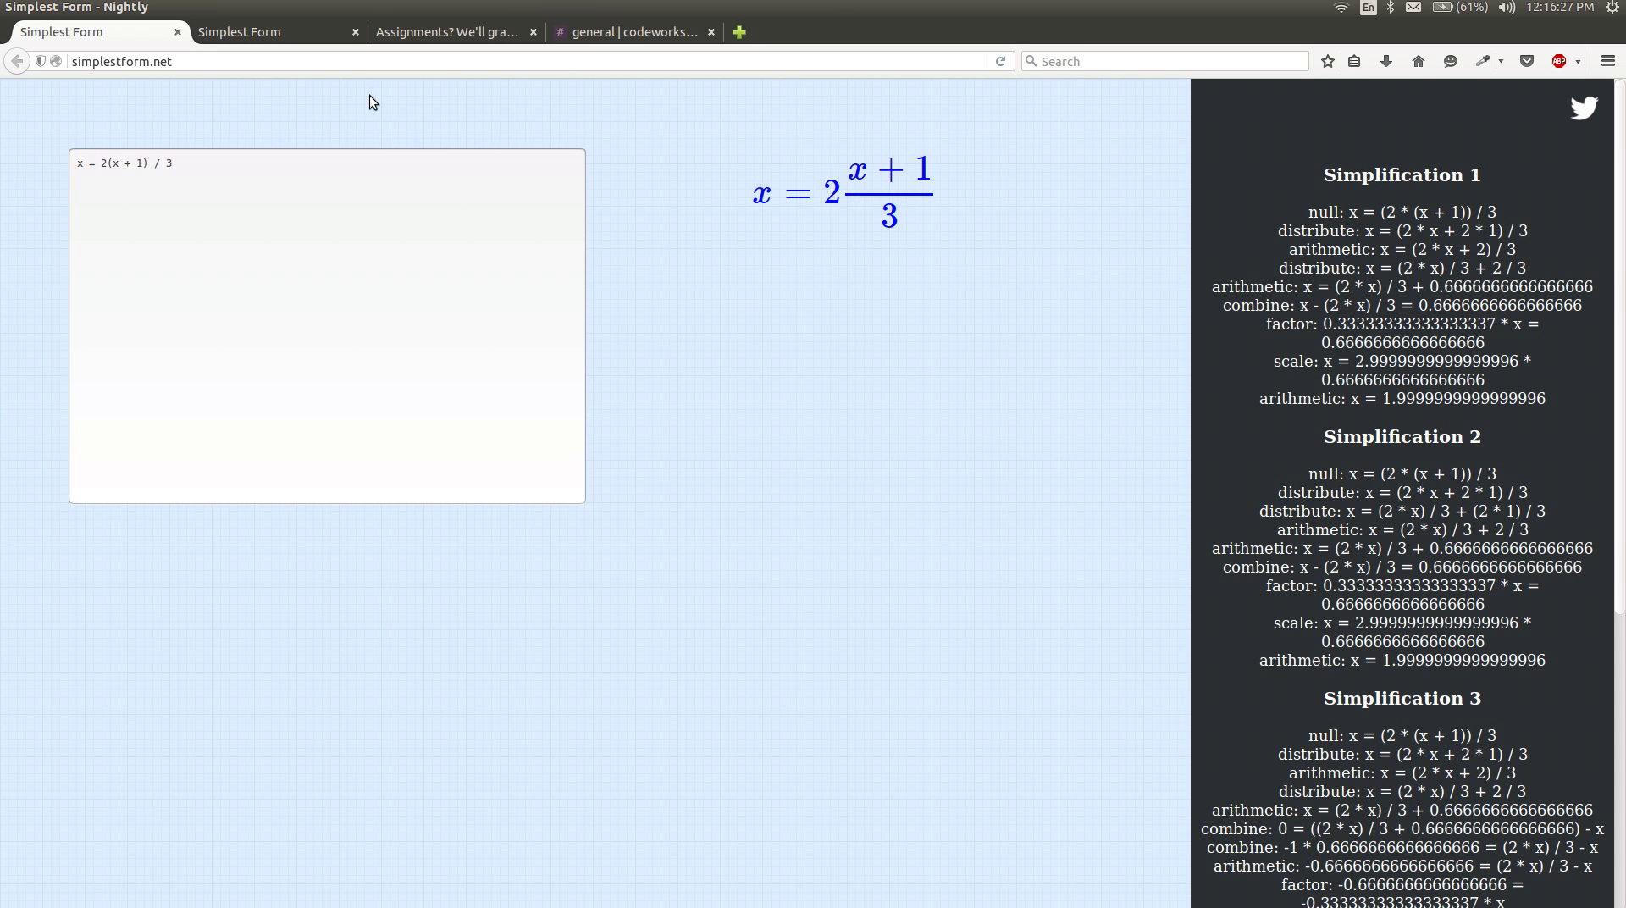
Switch to the mobile app, sign in with Facebook, and start the tutorial from the side menu.
click(286, 22)
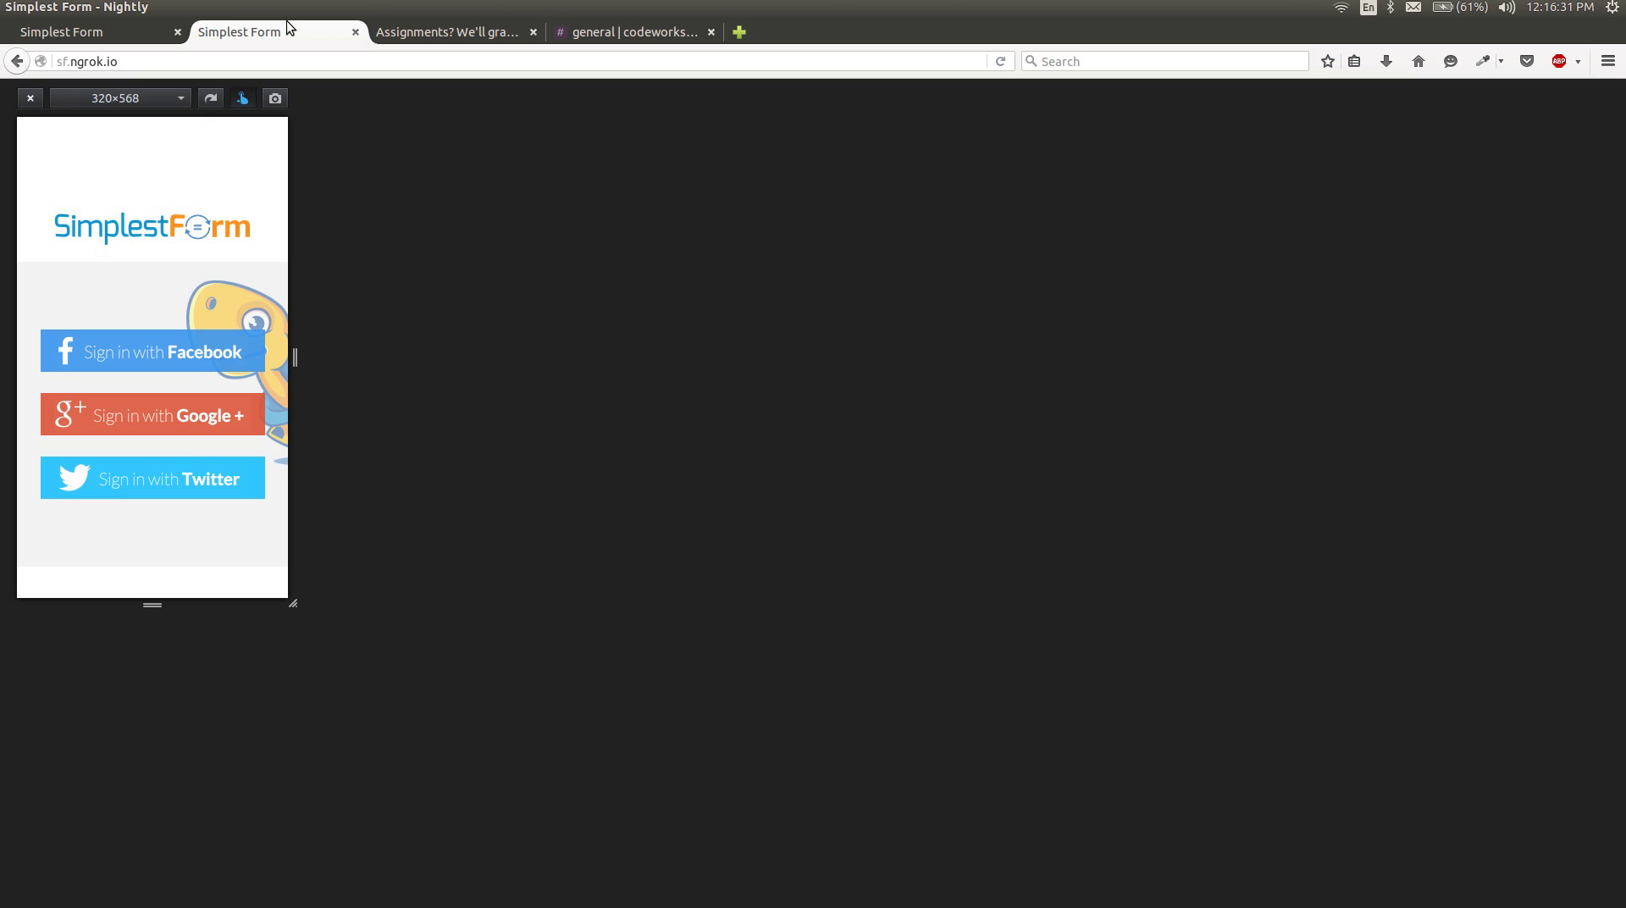
click(140, 350)
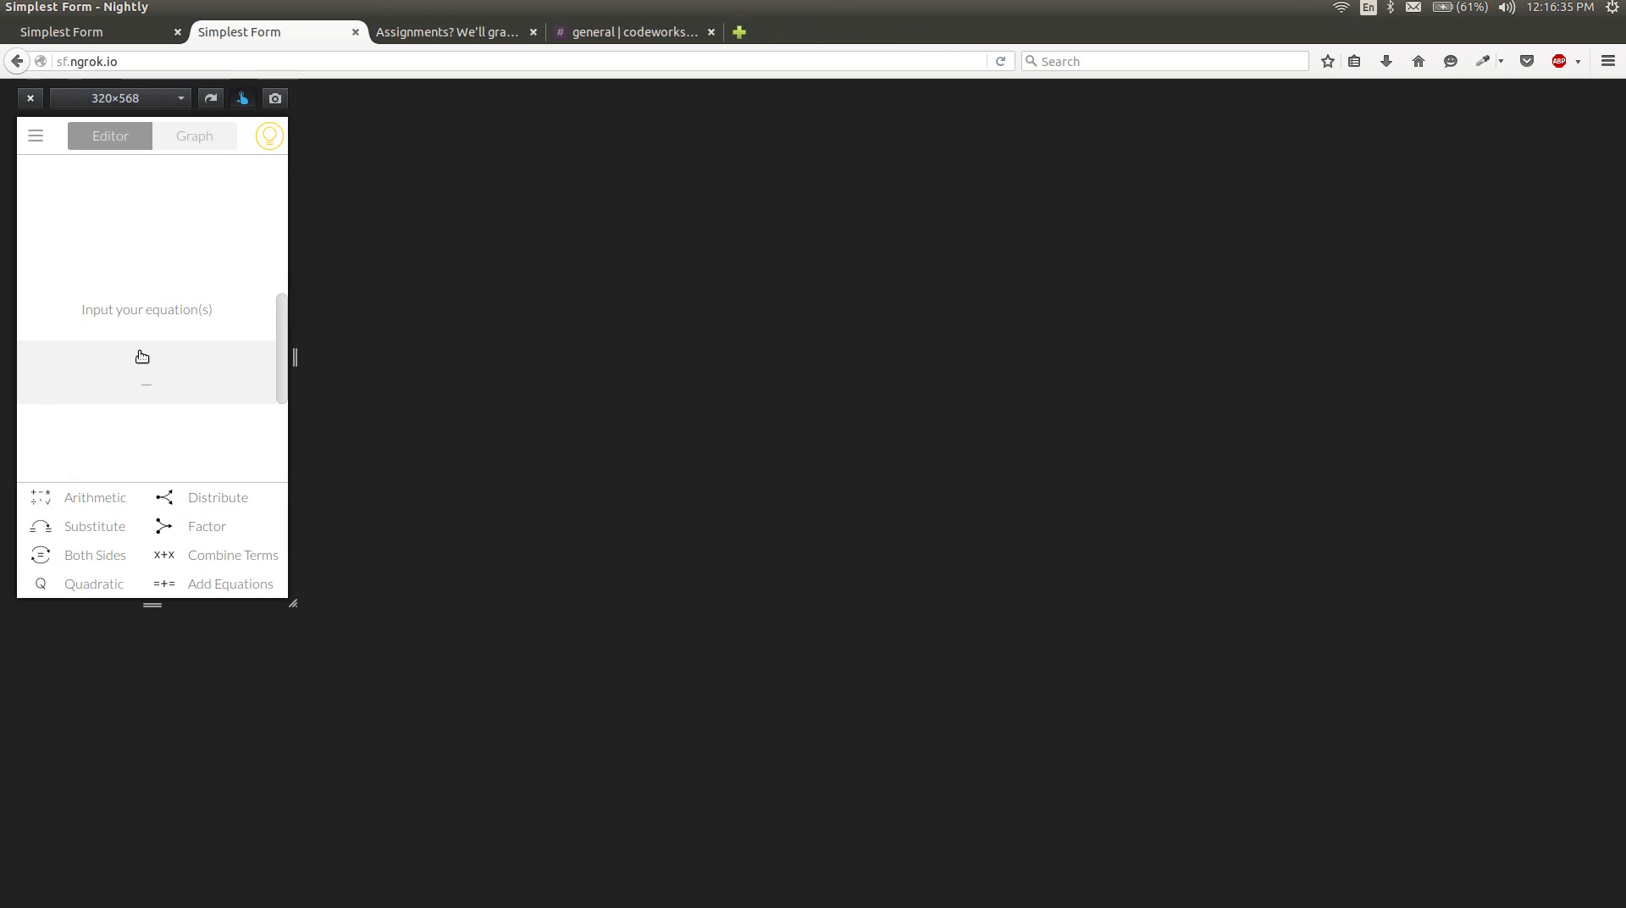
click(38, 140)
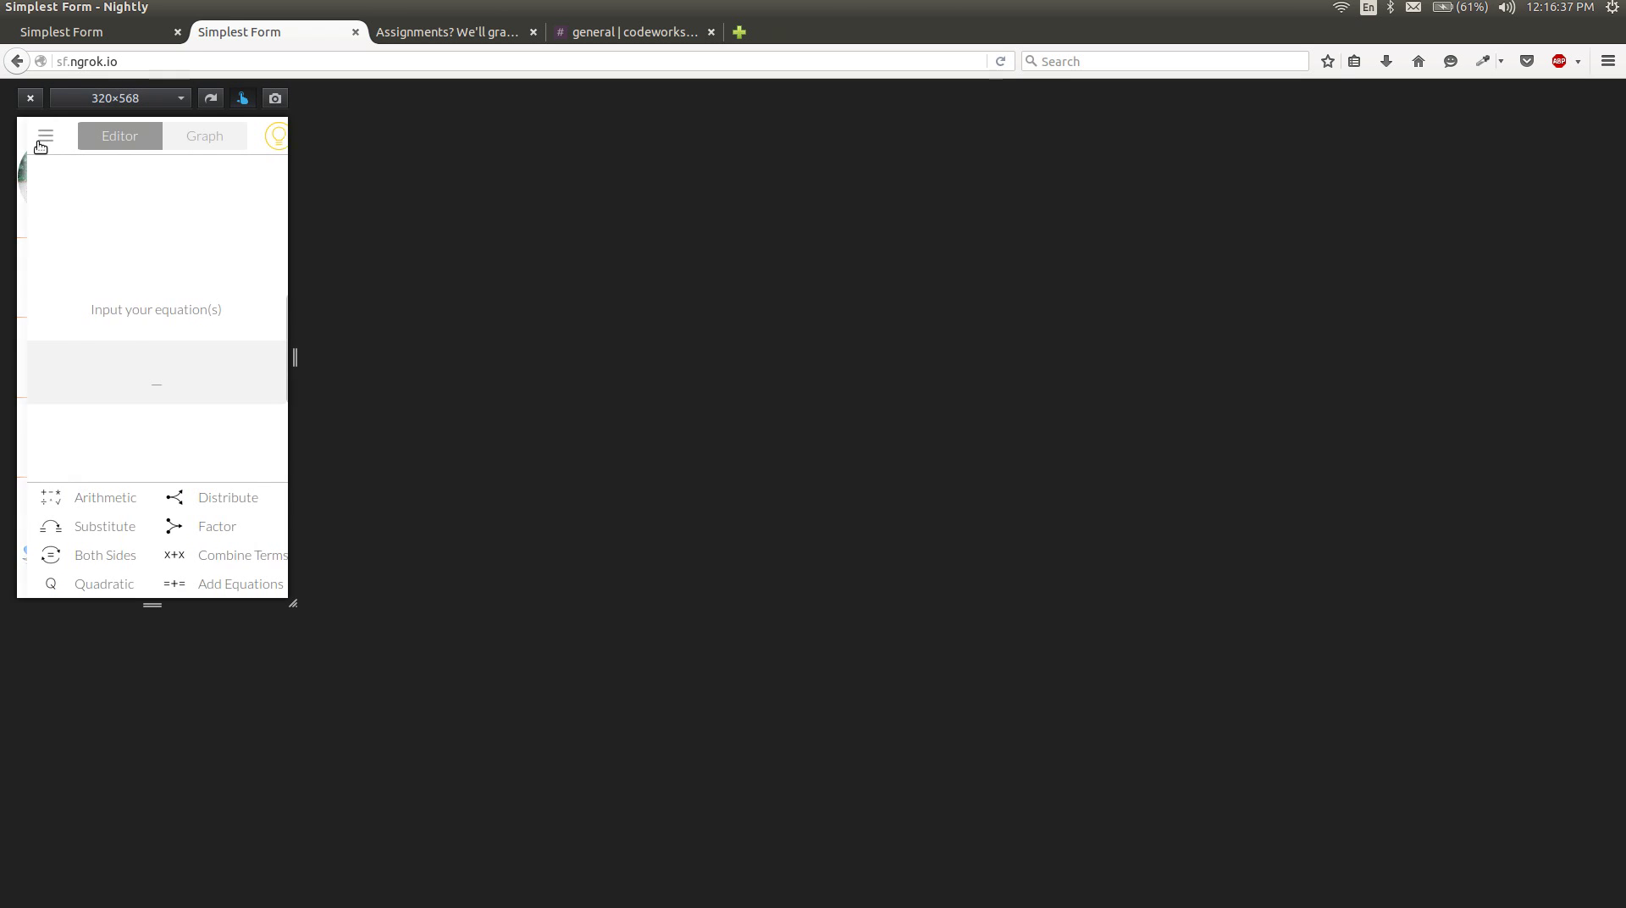
click(66, 390)
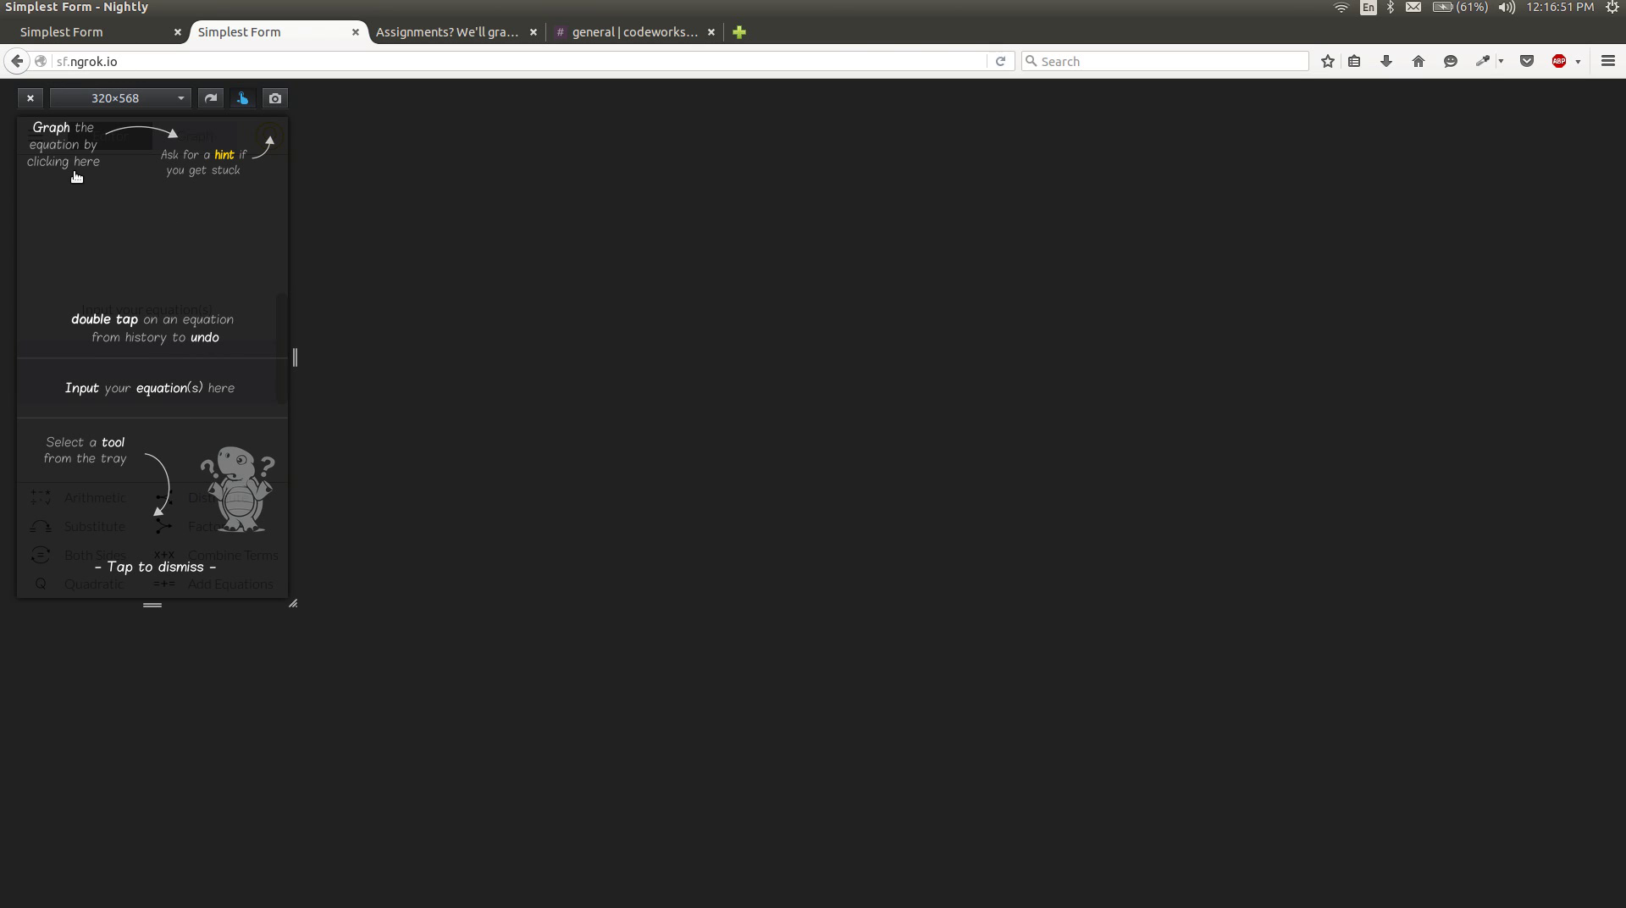
Dismiss the tutorial hints and begin a new equation, entering y=3(x on the keypad.
click(222, 211)
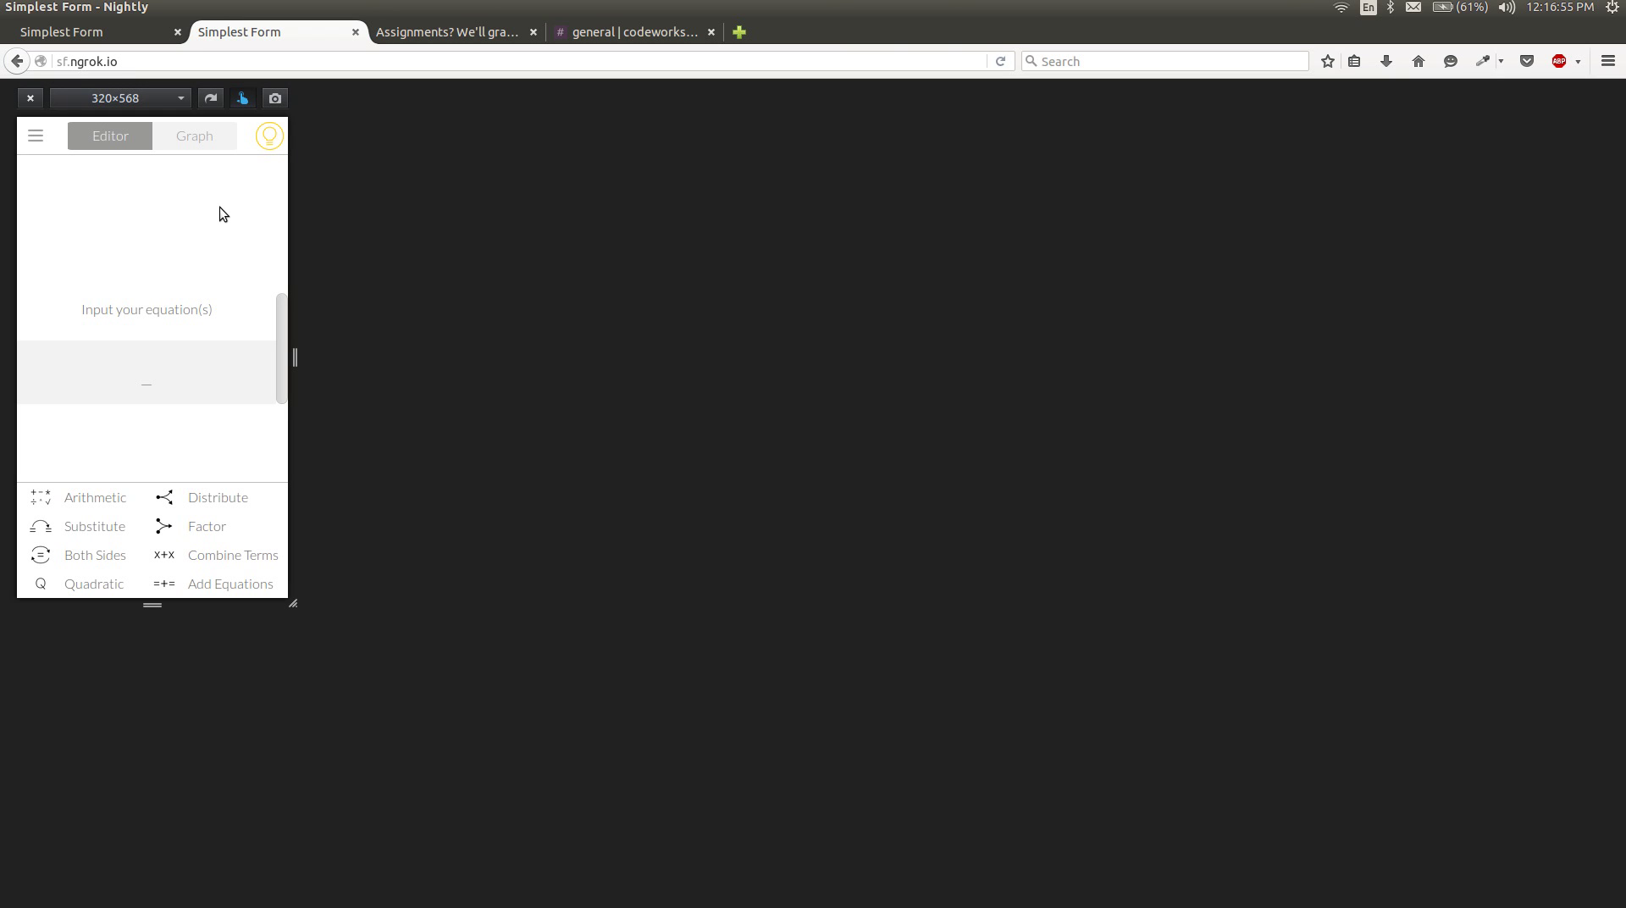
click(116, 398)
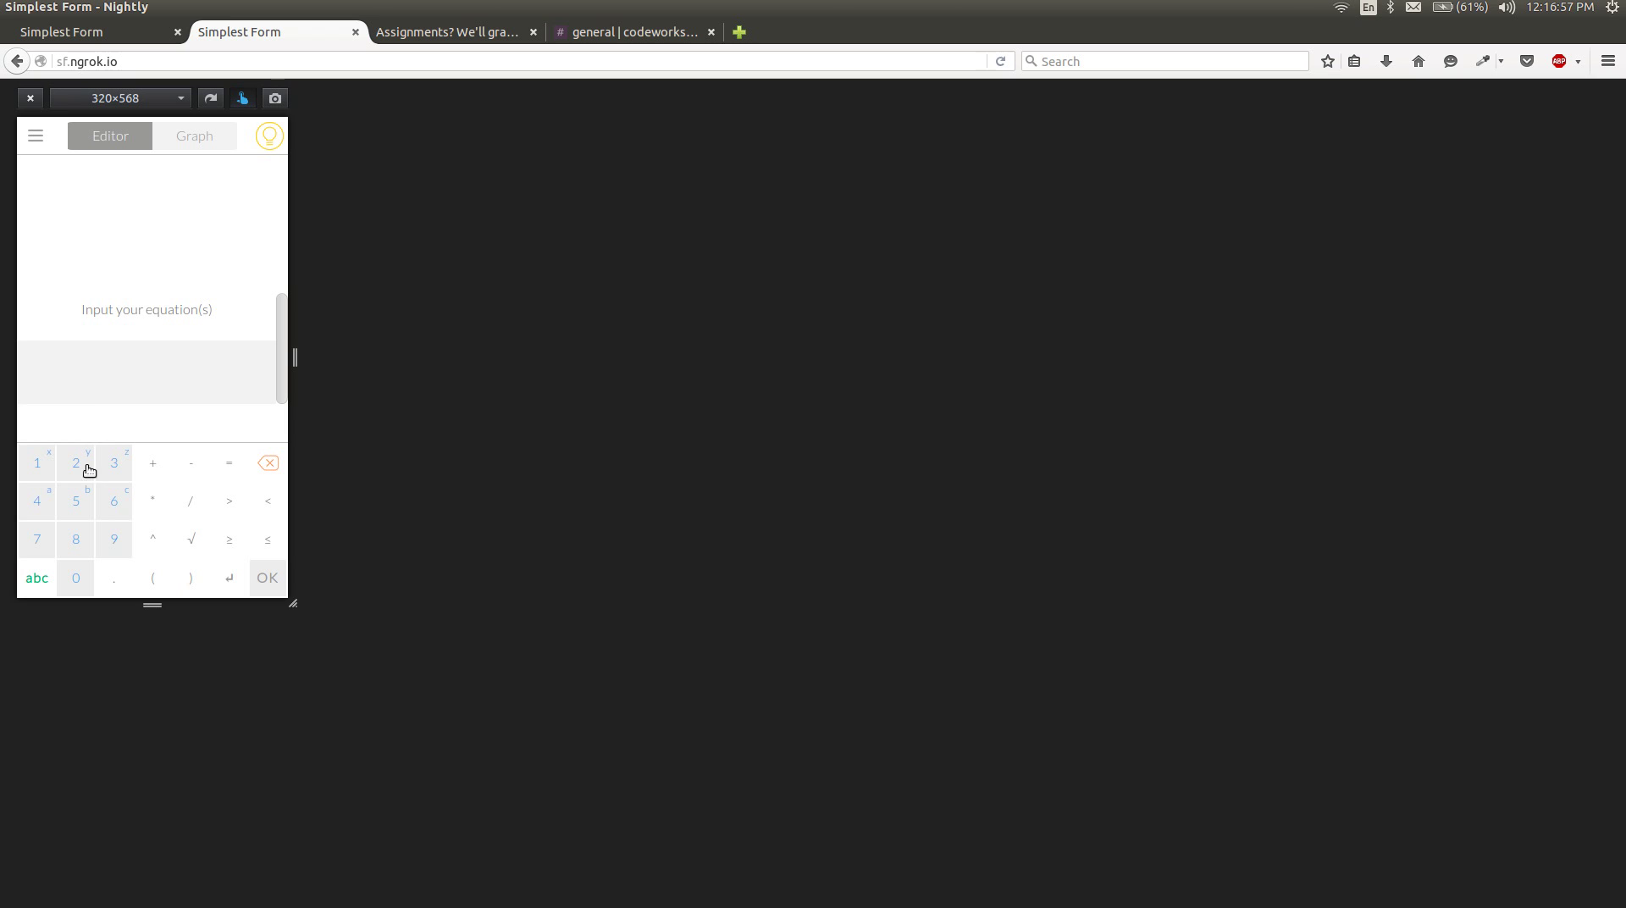
drag(89, 470, 75, 433)
click(234, 470)
click(117, 462)
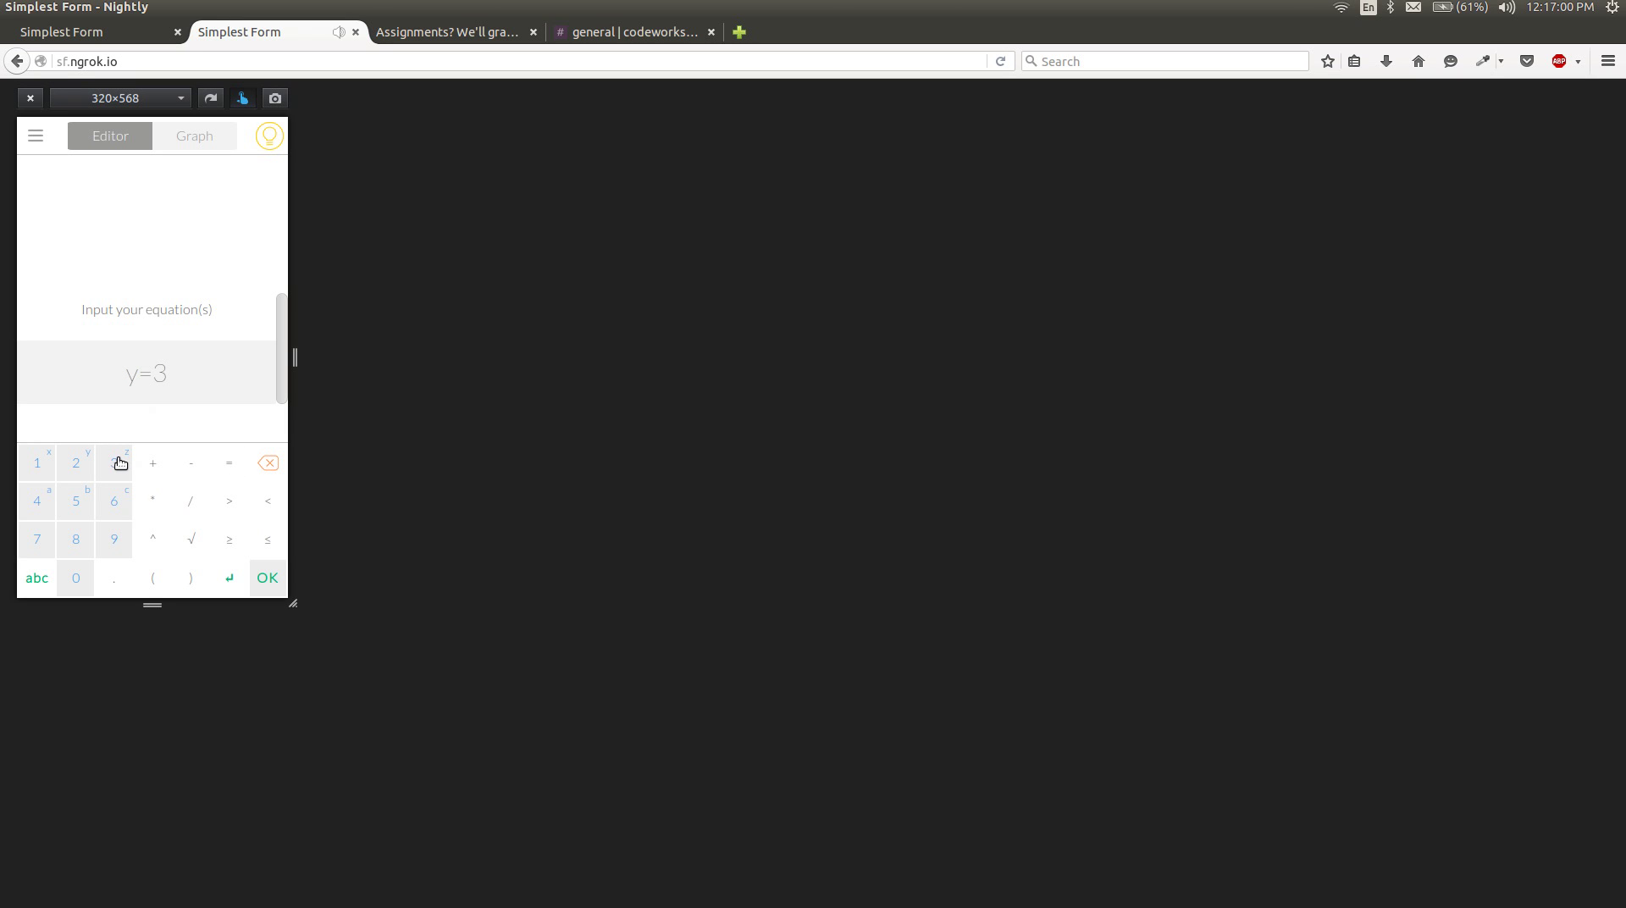
click(160, 576)
drag(44, 426, 44, 427)
Complete the equation as y=3(x-1)+10 and confirm it.
click(190, 468)
click(47, 469)
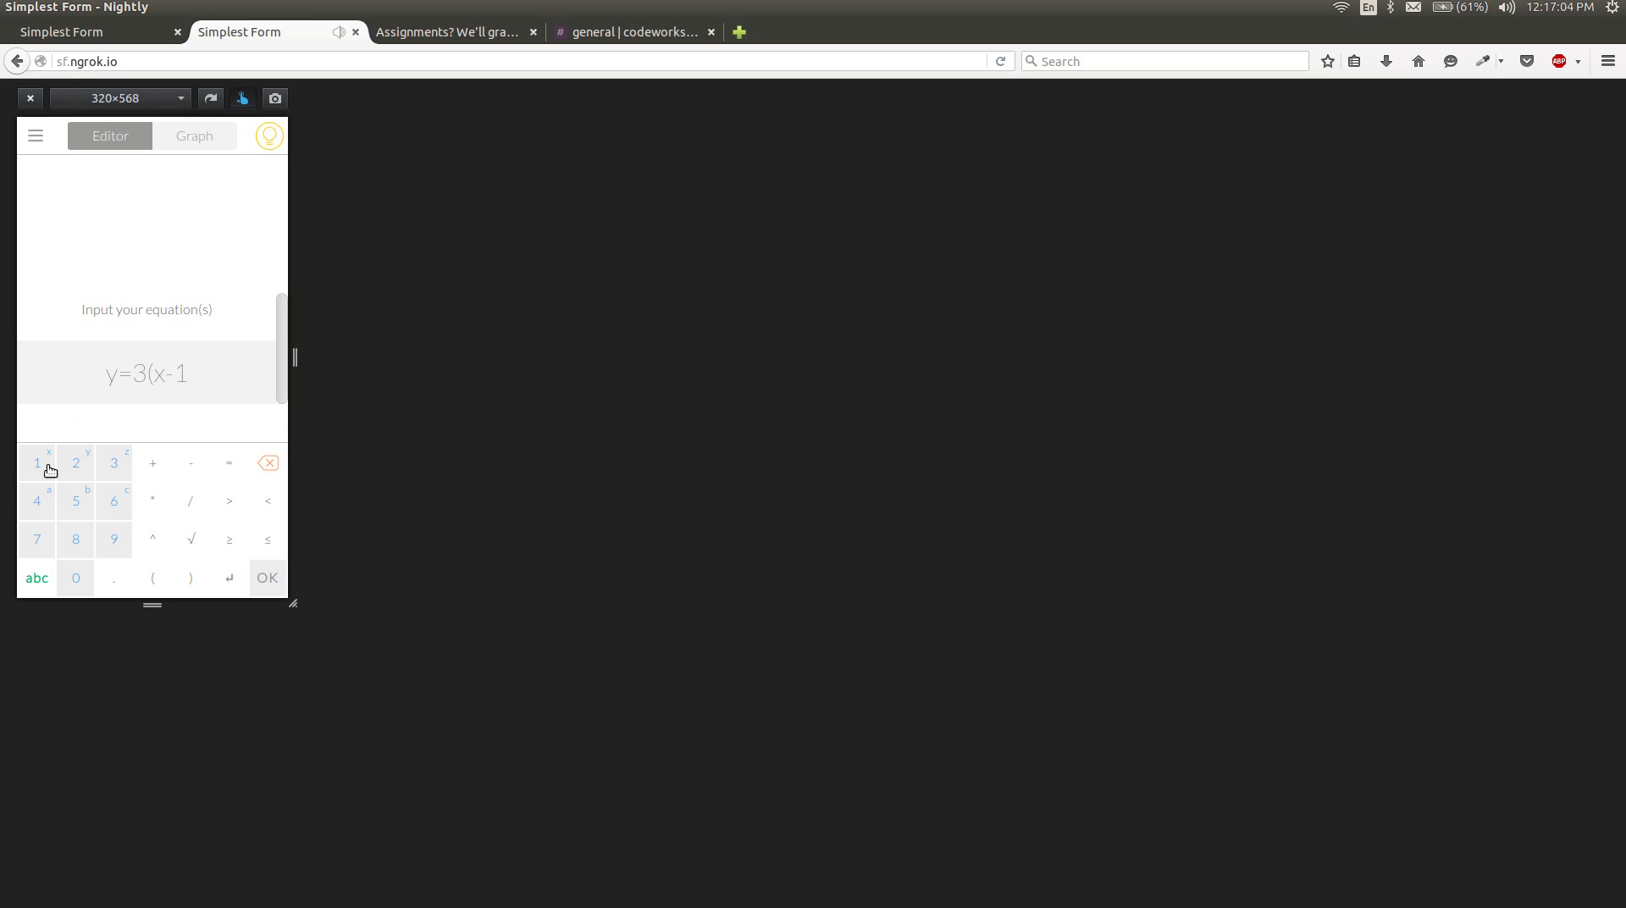
click(192, 579)
click(147, 472)
click(37, 474)
click(76, 570)
click(269, 577)
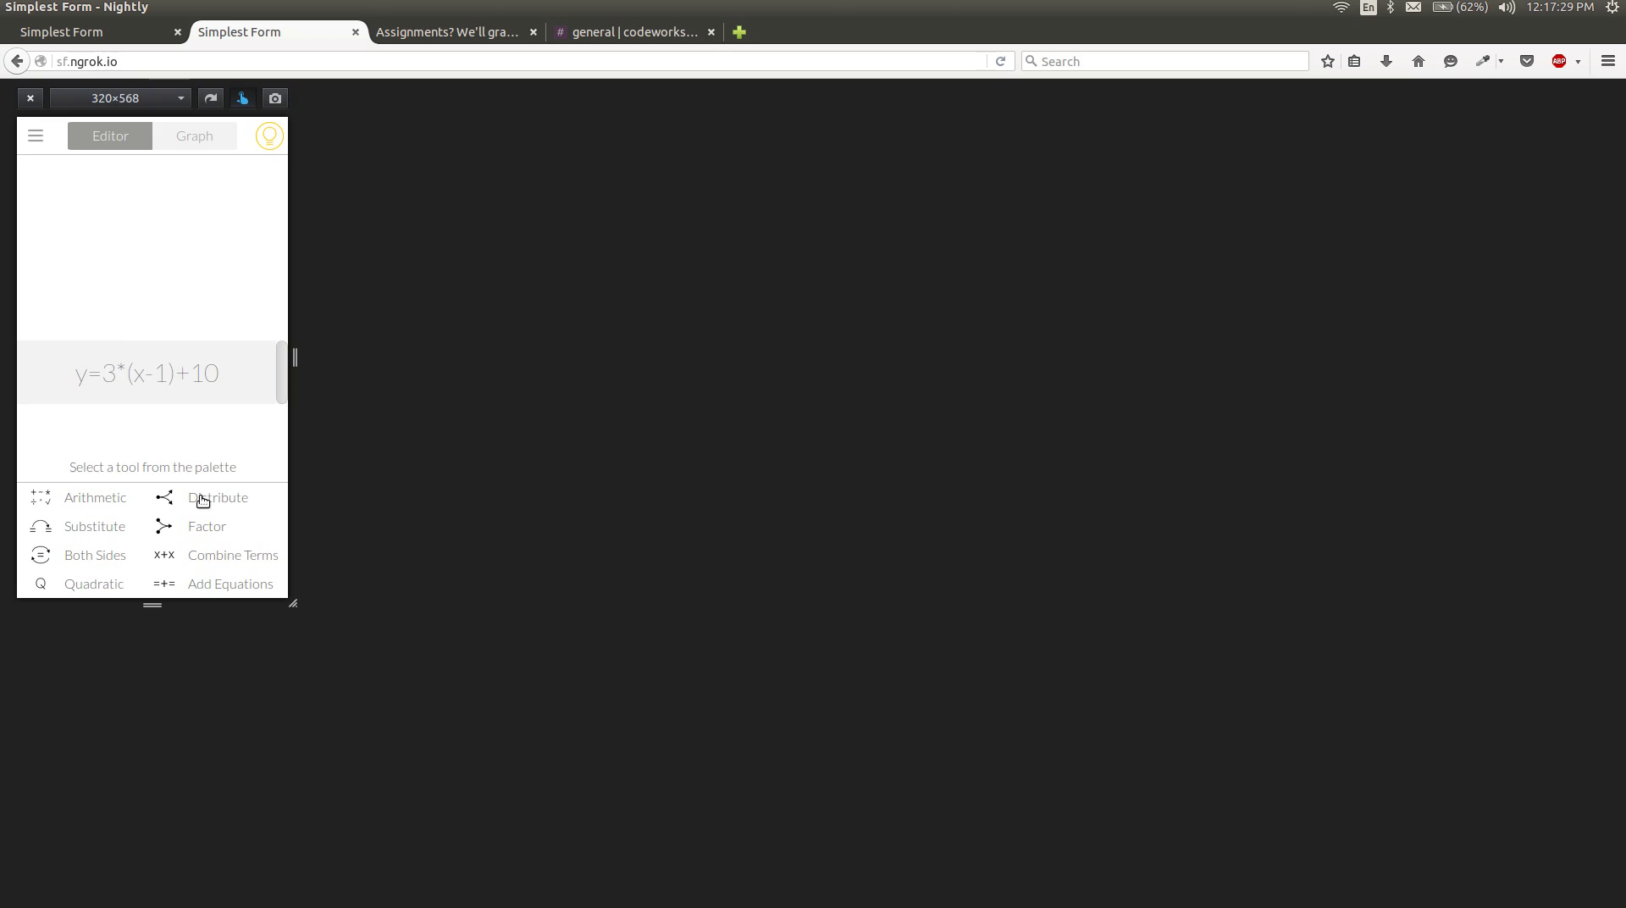
Distribute 3*(x-1), then evaluate 10-3 to reach y=3*x+7.
click(207, 497)
drag(117, 350, 185, 355)
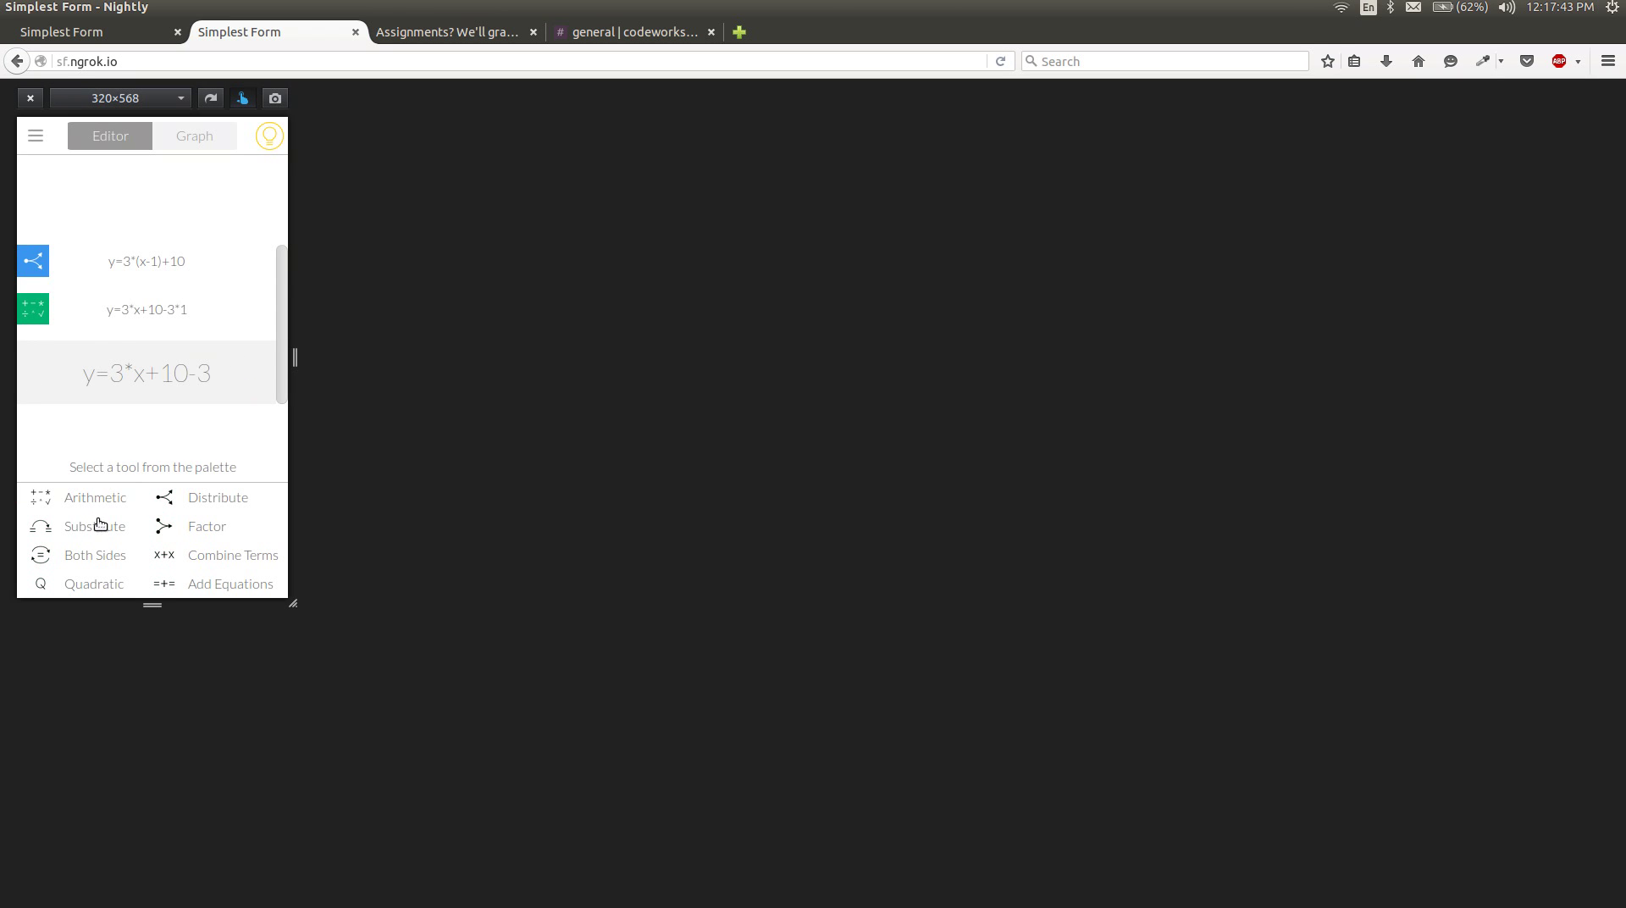
click(95, 499)
drag(180, 340, 218, 347)
click(252, 388)
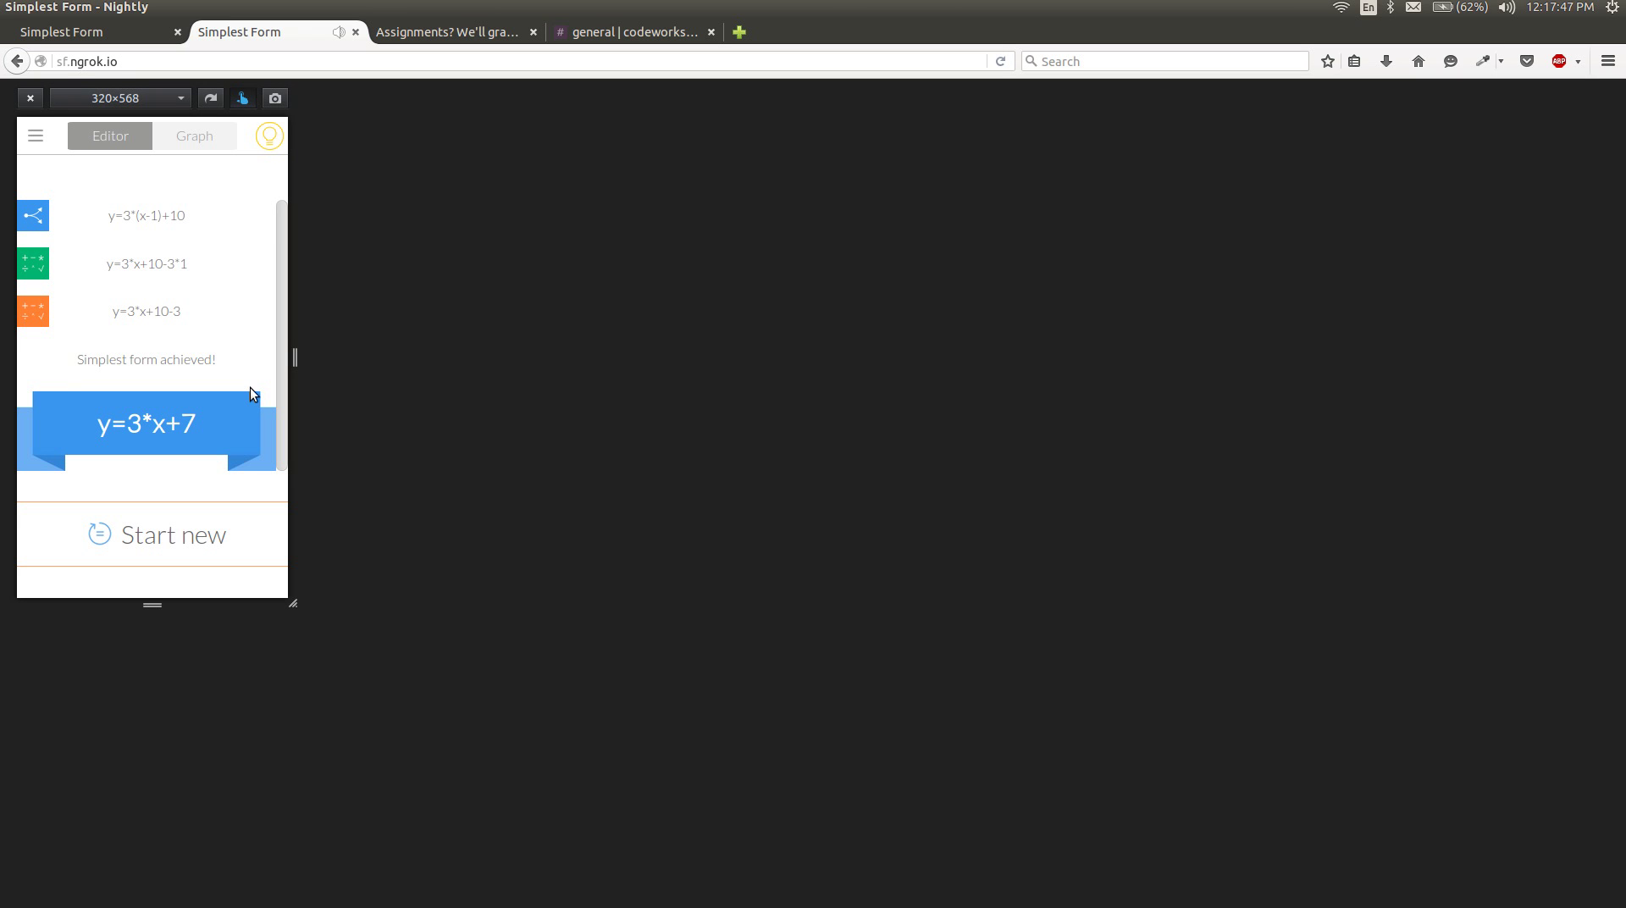
key(XF86AudioRaiseVolume)
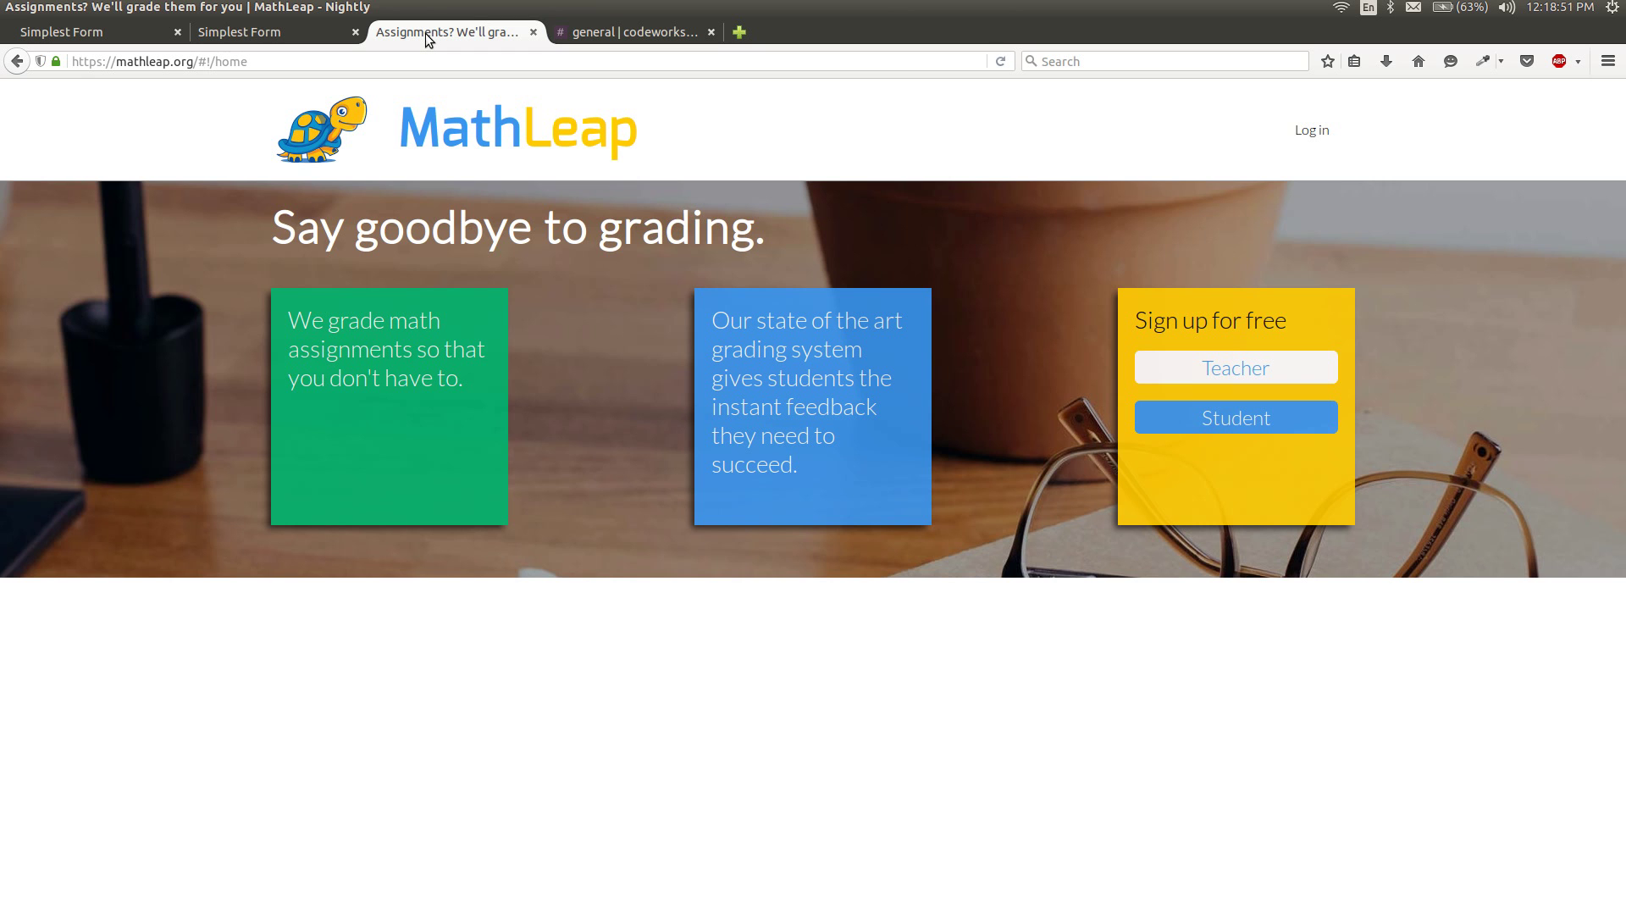
Log in to the MathLeap teacher account with its e-mail address and password.
click(1318, 132)
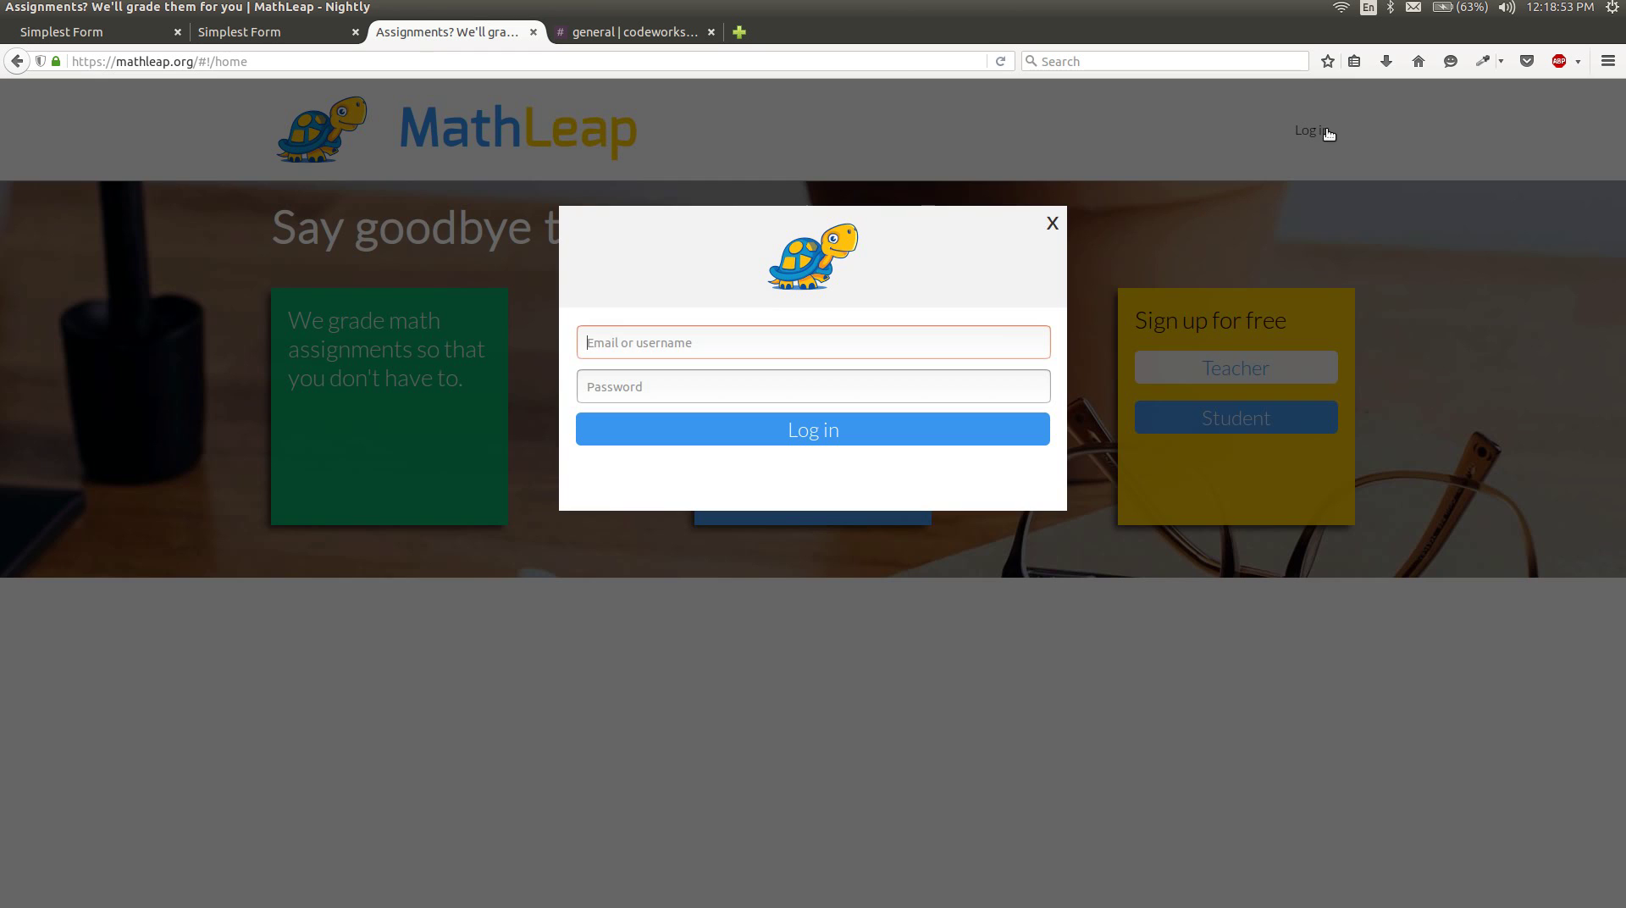
key(Tab)
text(******)
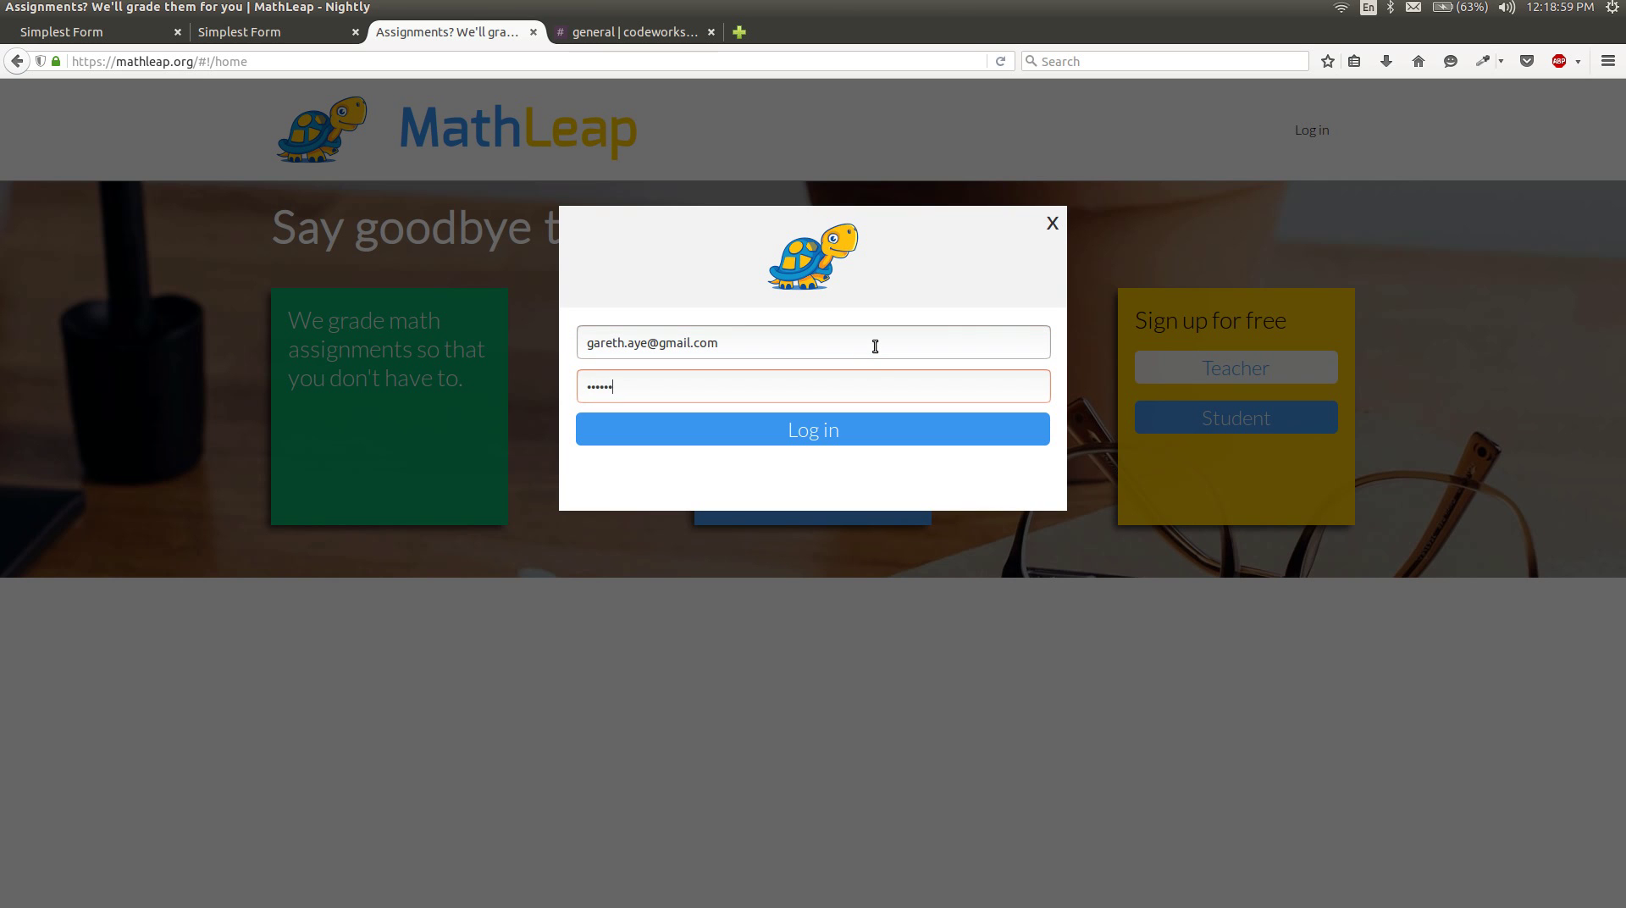
click(847, 428)
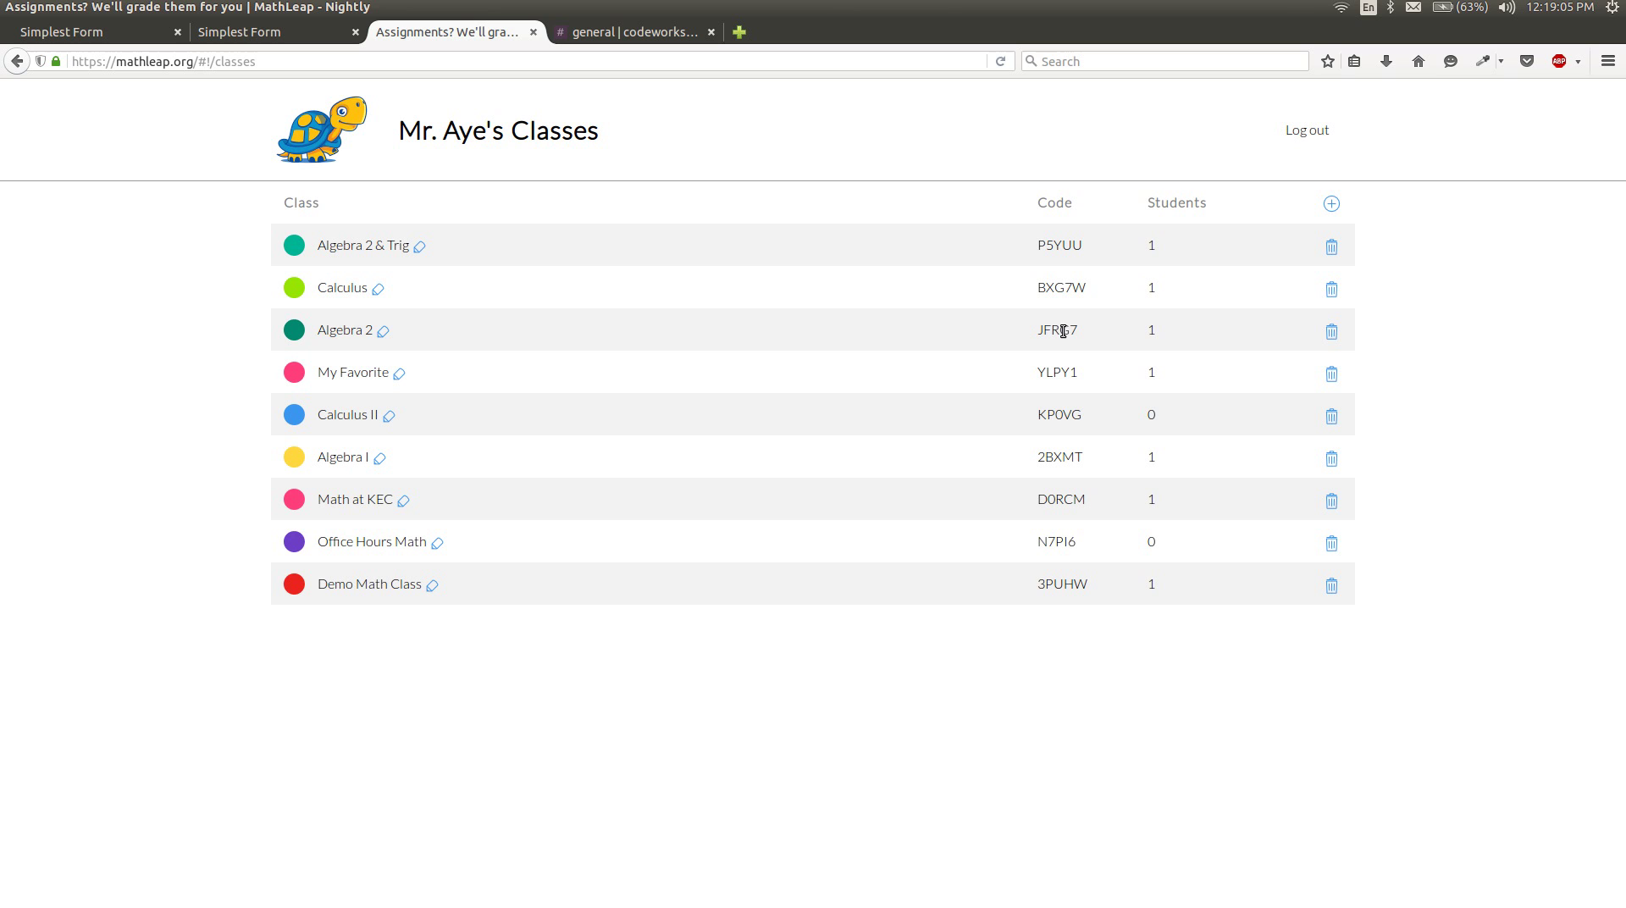
Add a new class and rename it 'Demo Video Class'.
click(1333, 205)
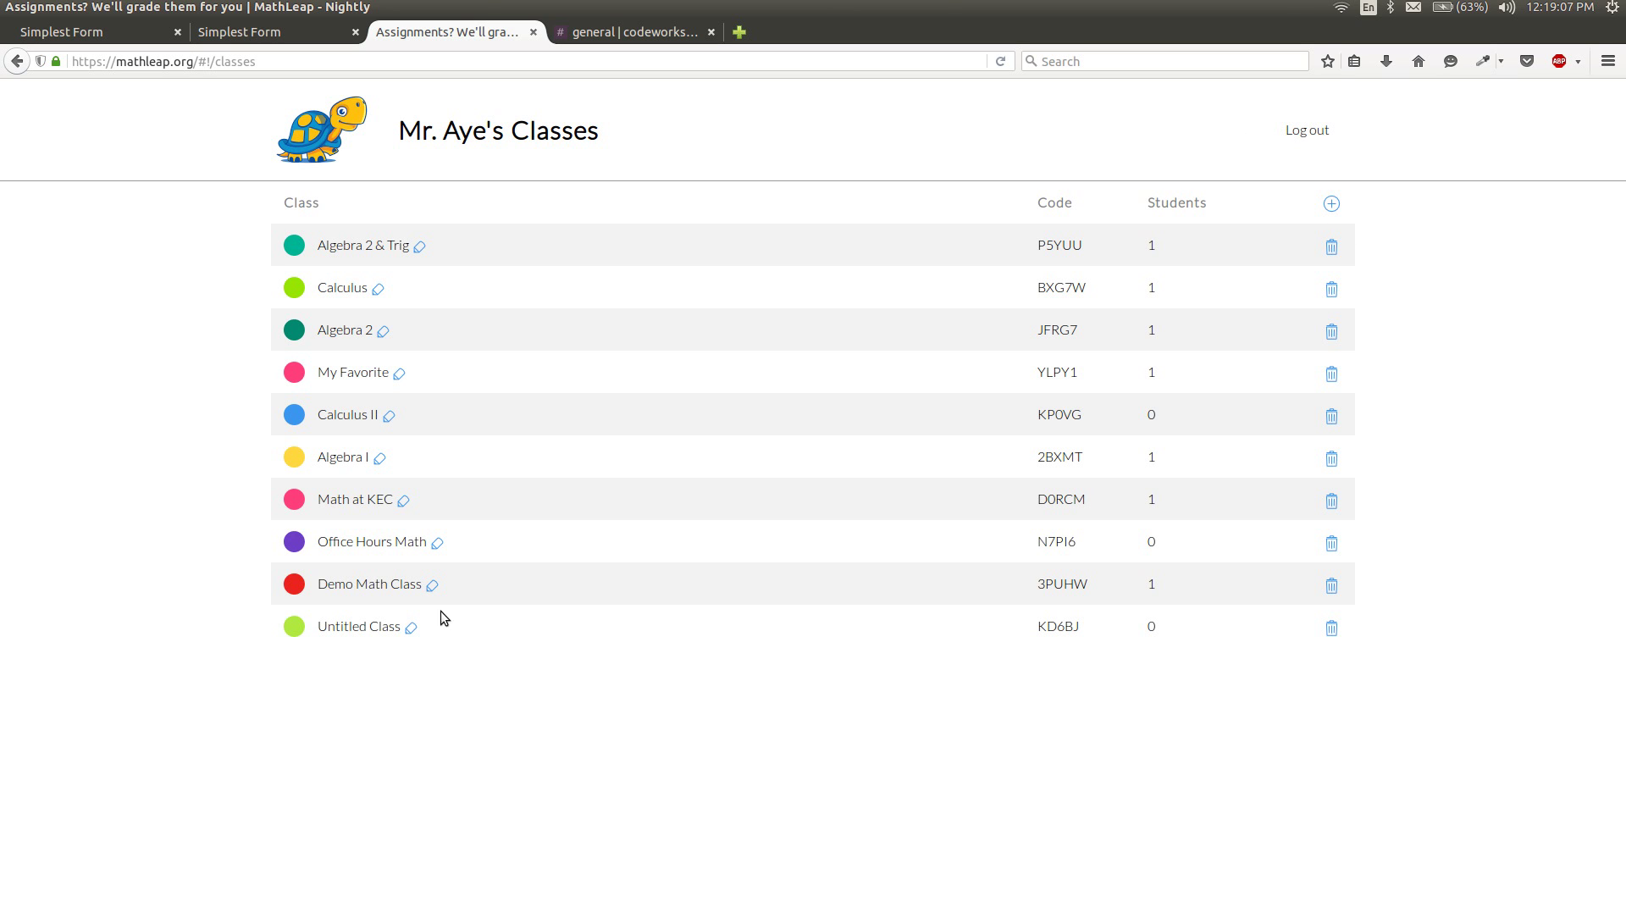
click(411, 627)
key(ctrl+a)
text(De)
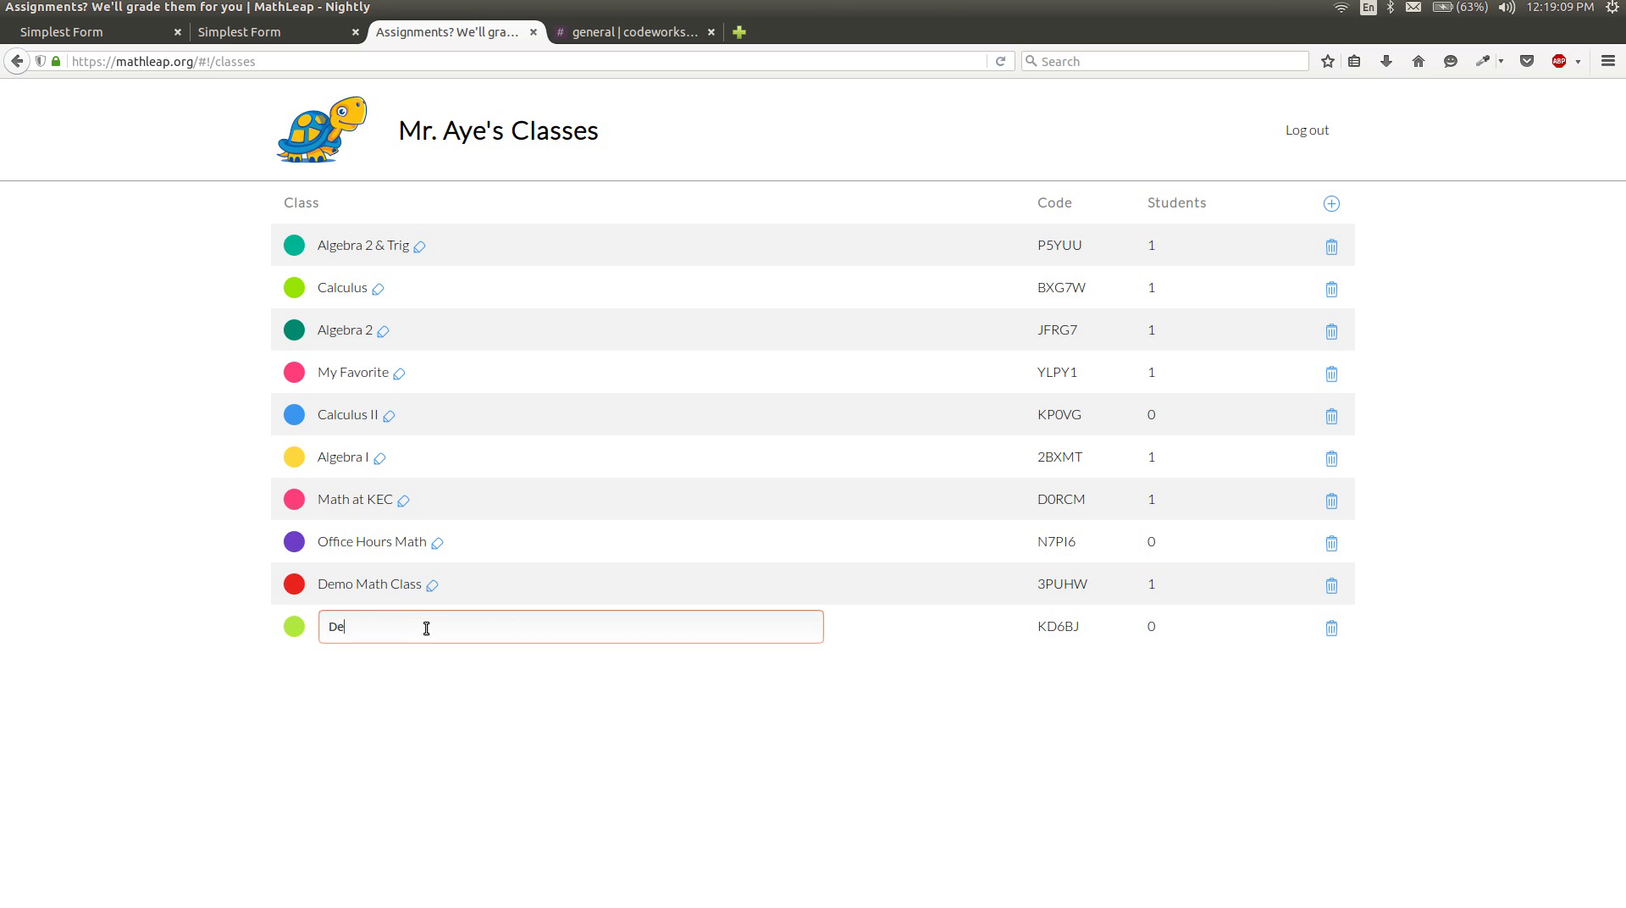
text(mo Video Class)
key(Return)
Make the class teal, then start a new assignment from the Demo Video Class page.
click(294, 626)
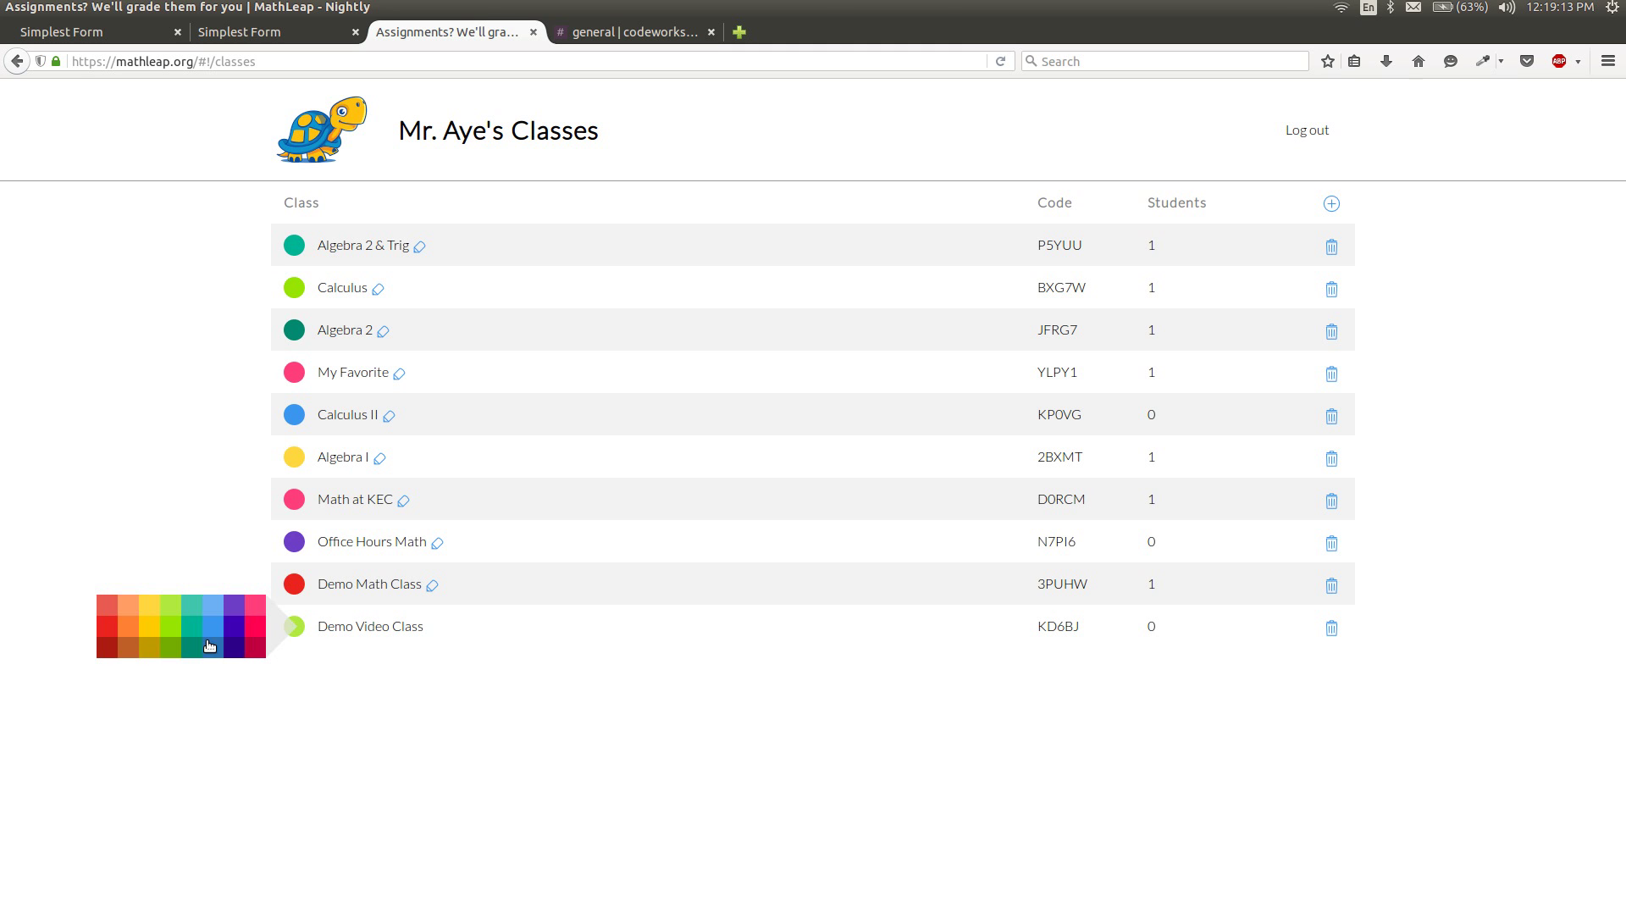
click(188, 634)
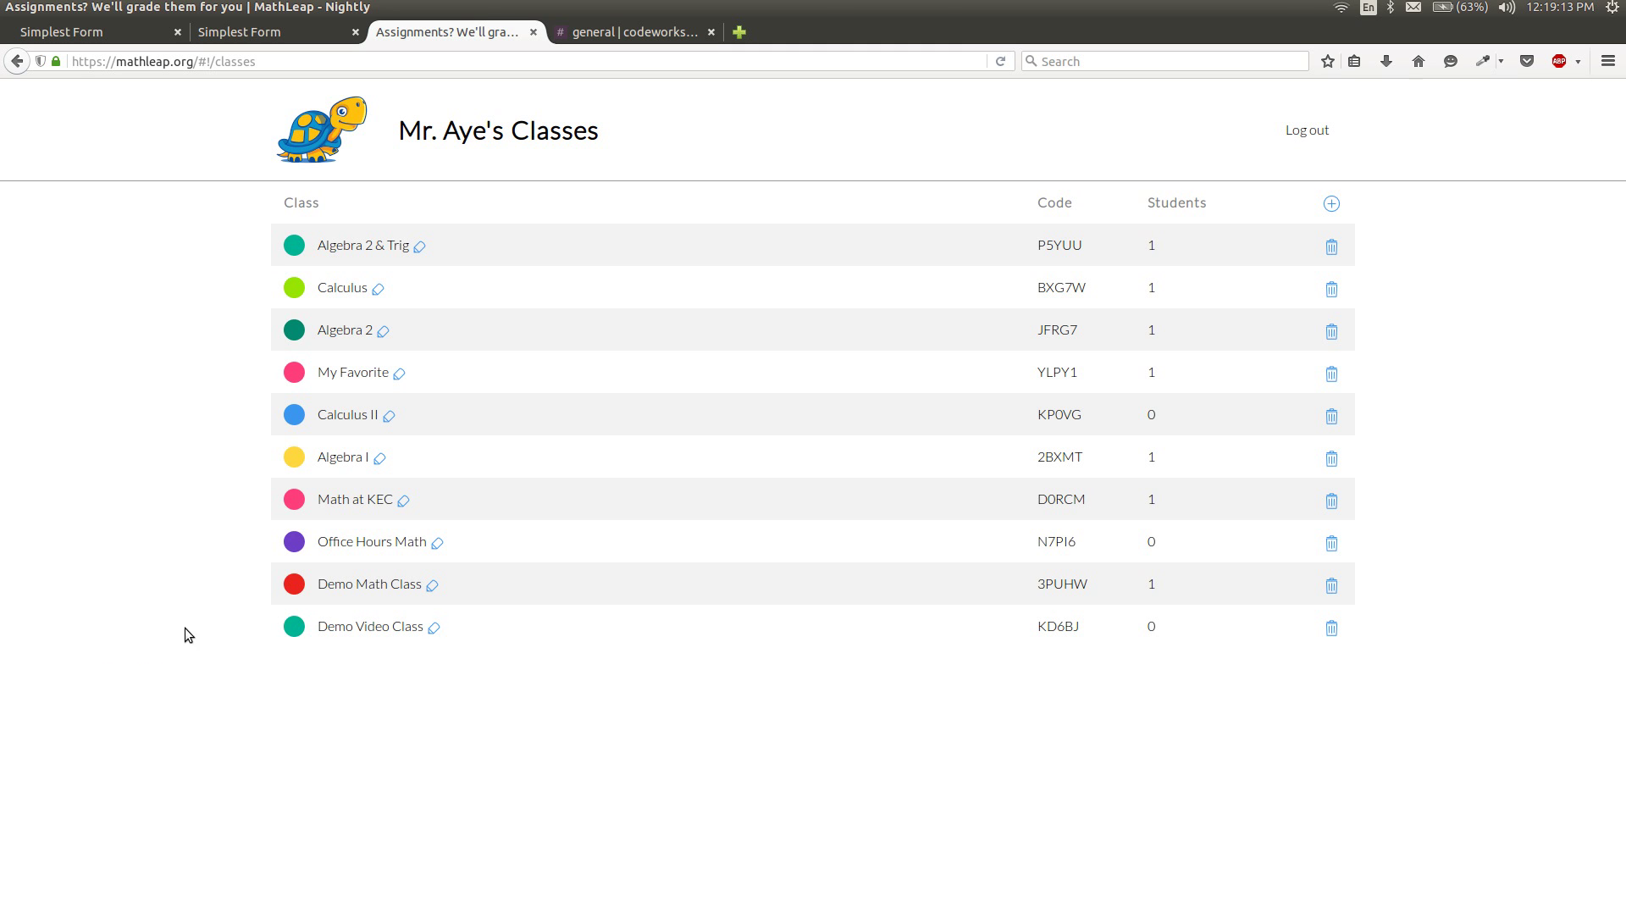
click(395, 632)
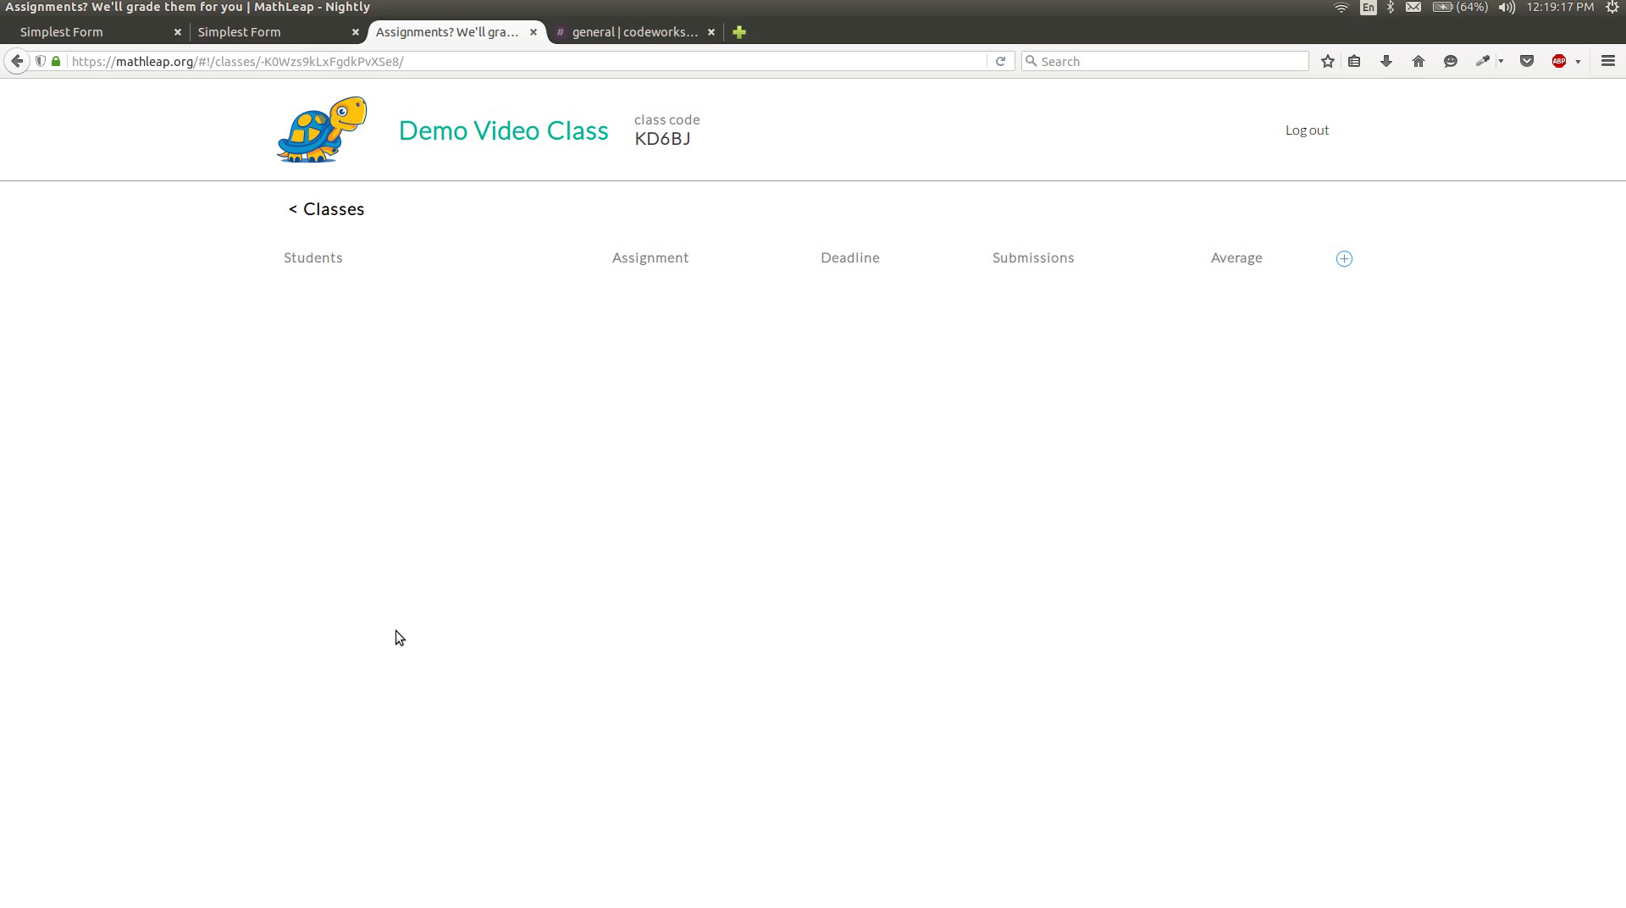
click(1344, 259)
scroll(1235, 452, down, 2)
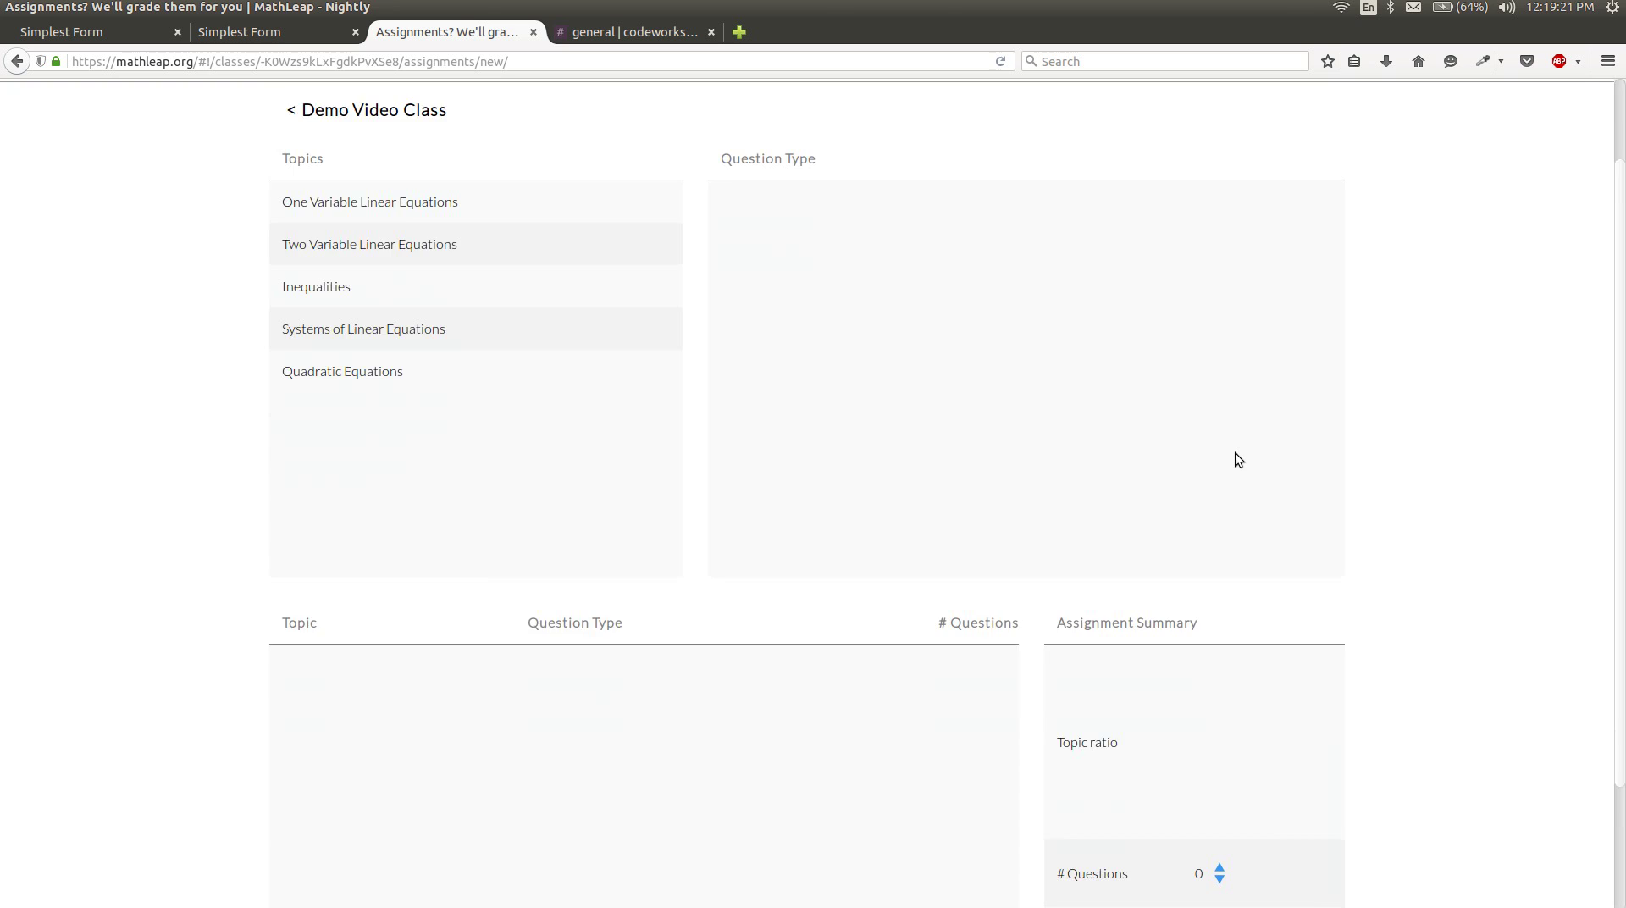
scroll(1235, 453, up, 1)
scroll(1234, 459, up, 1)
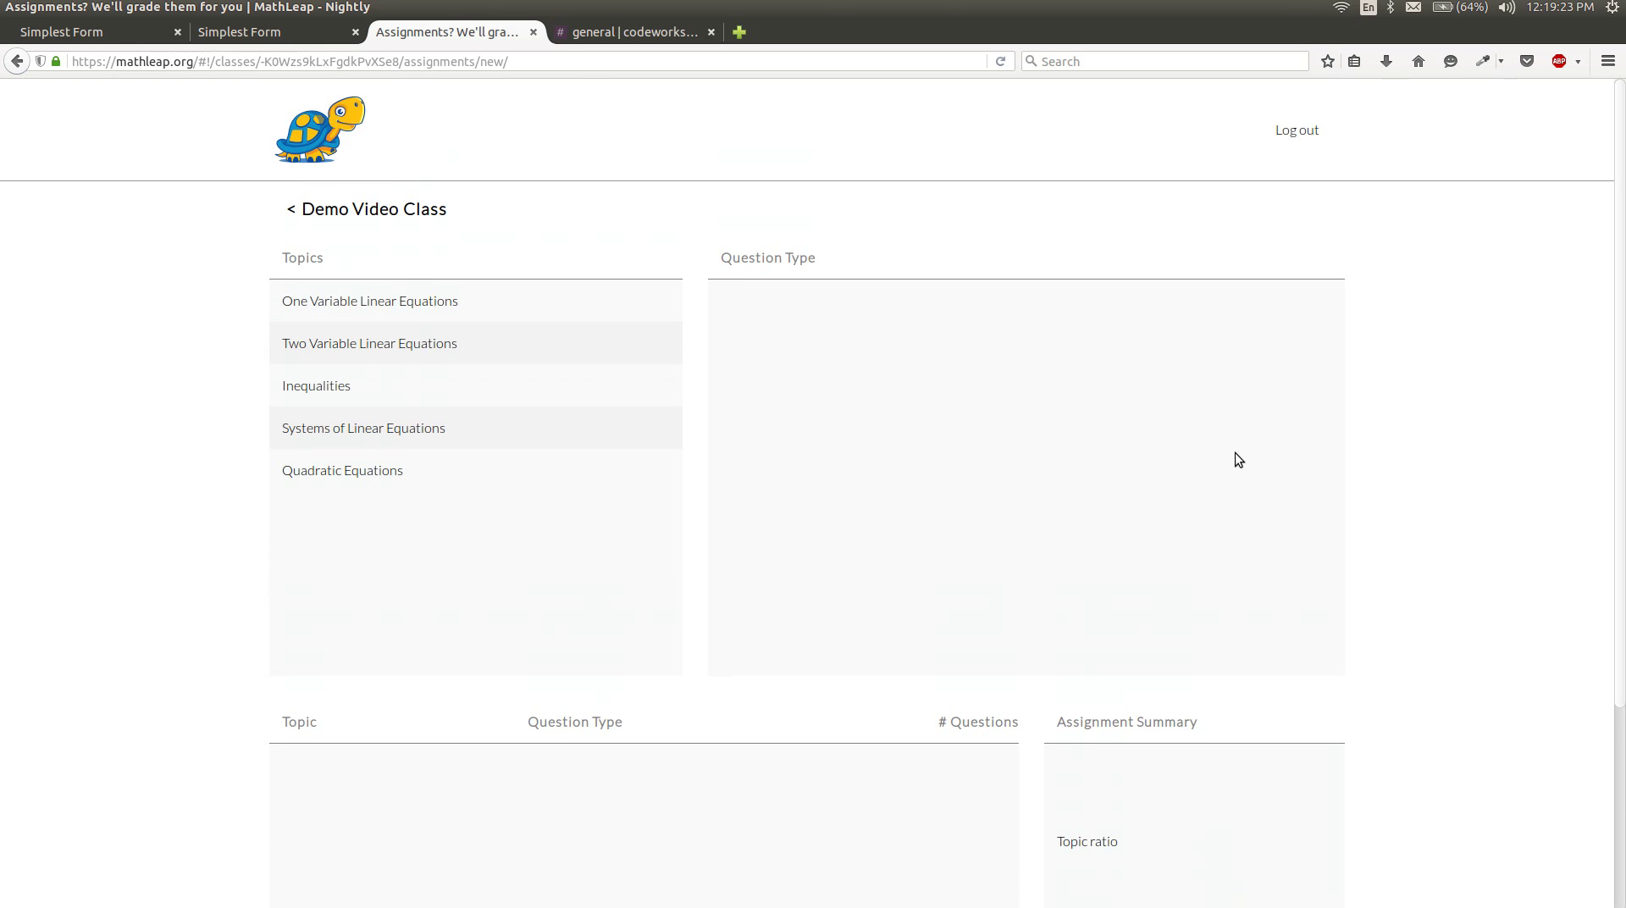
Add Ax = B, x/A = B and one-step addition question types from One Variable Linear Equations.
click(411, 303)
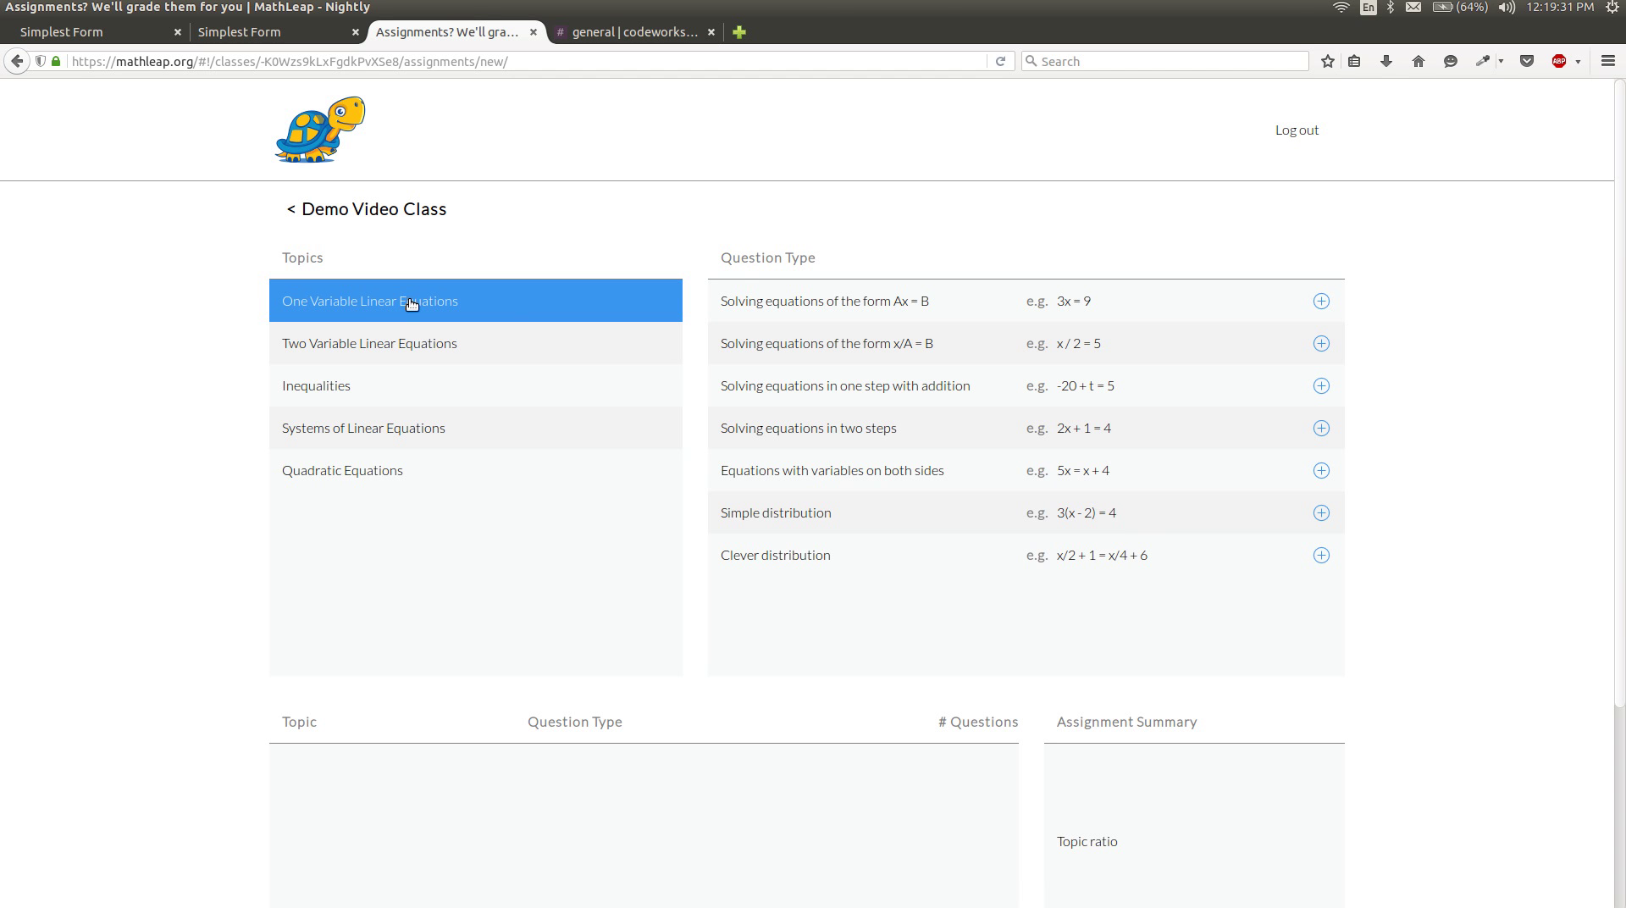
click(1321, 302)
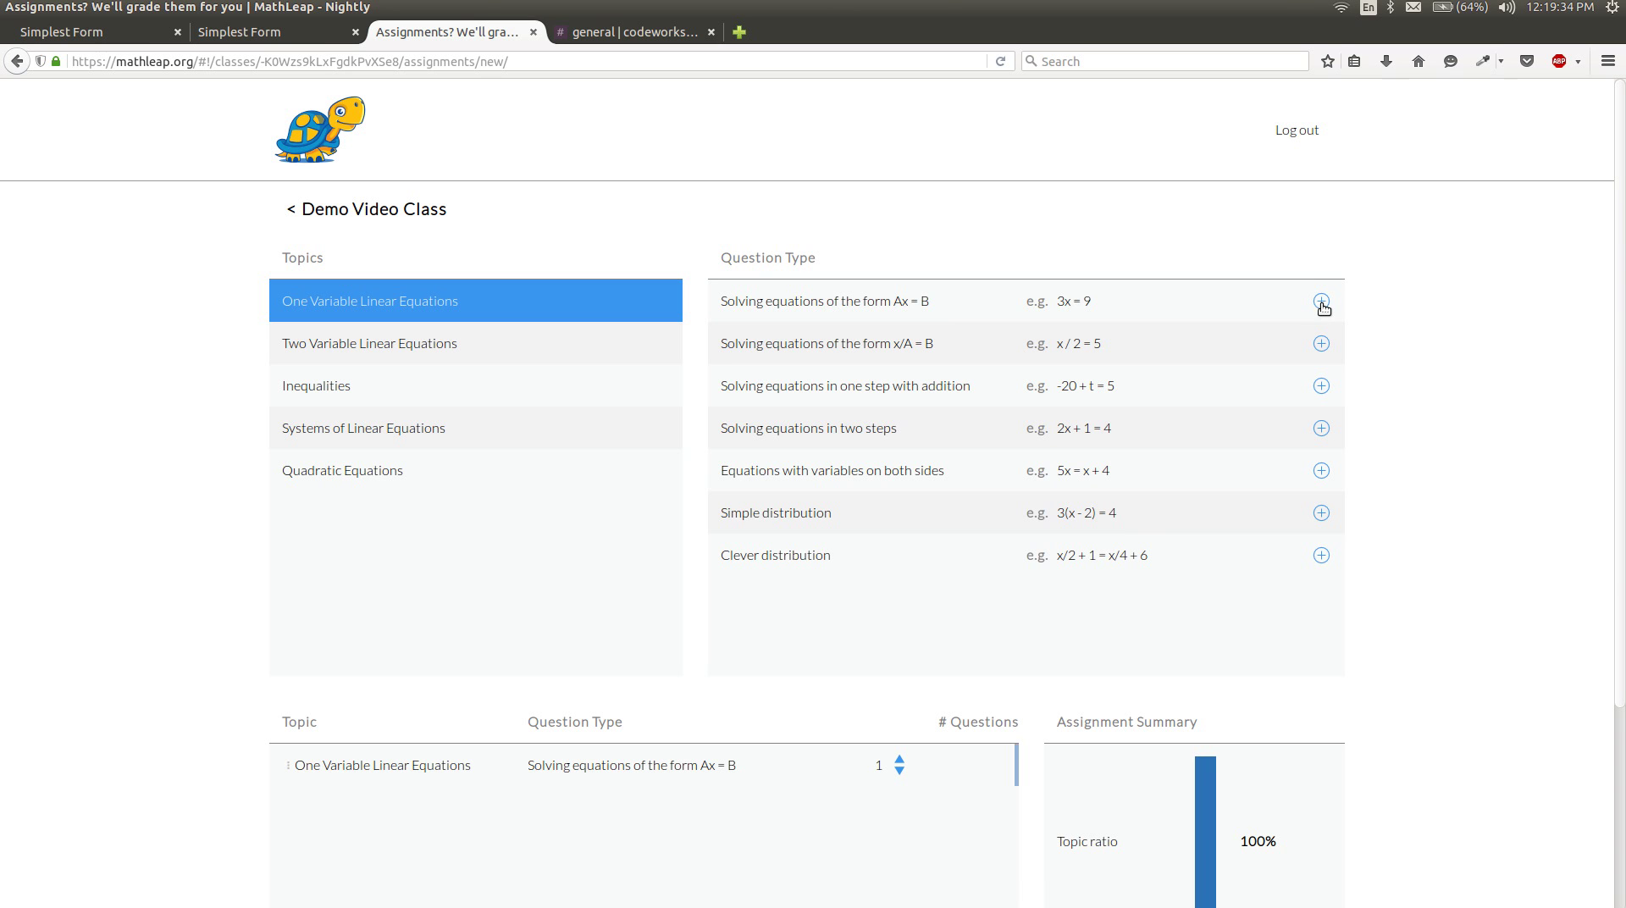
click(1322, 344)
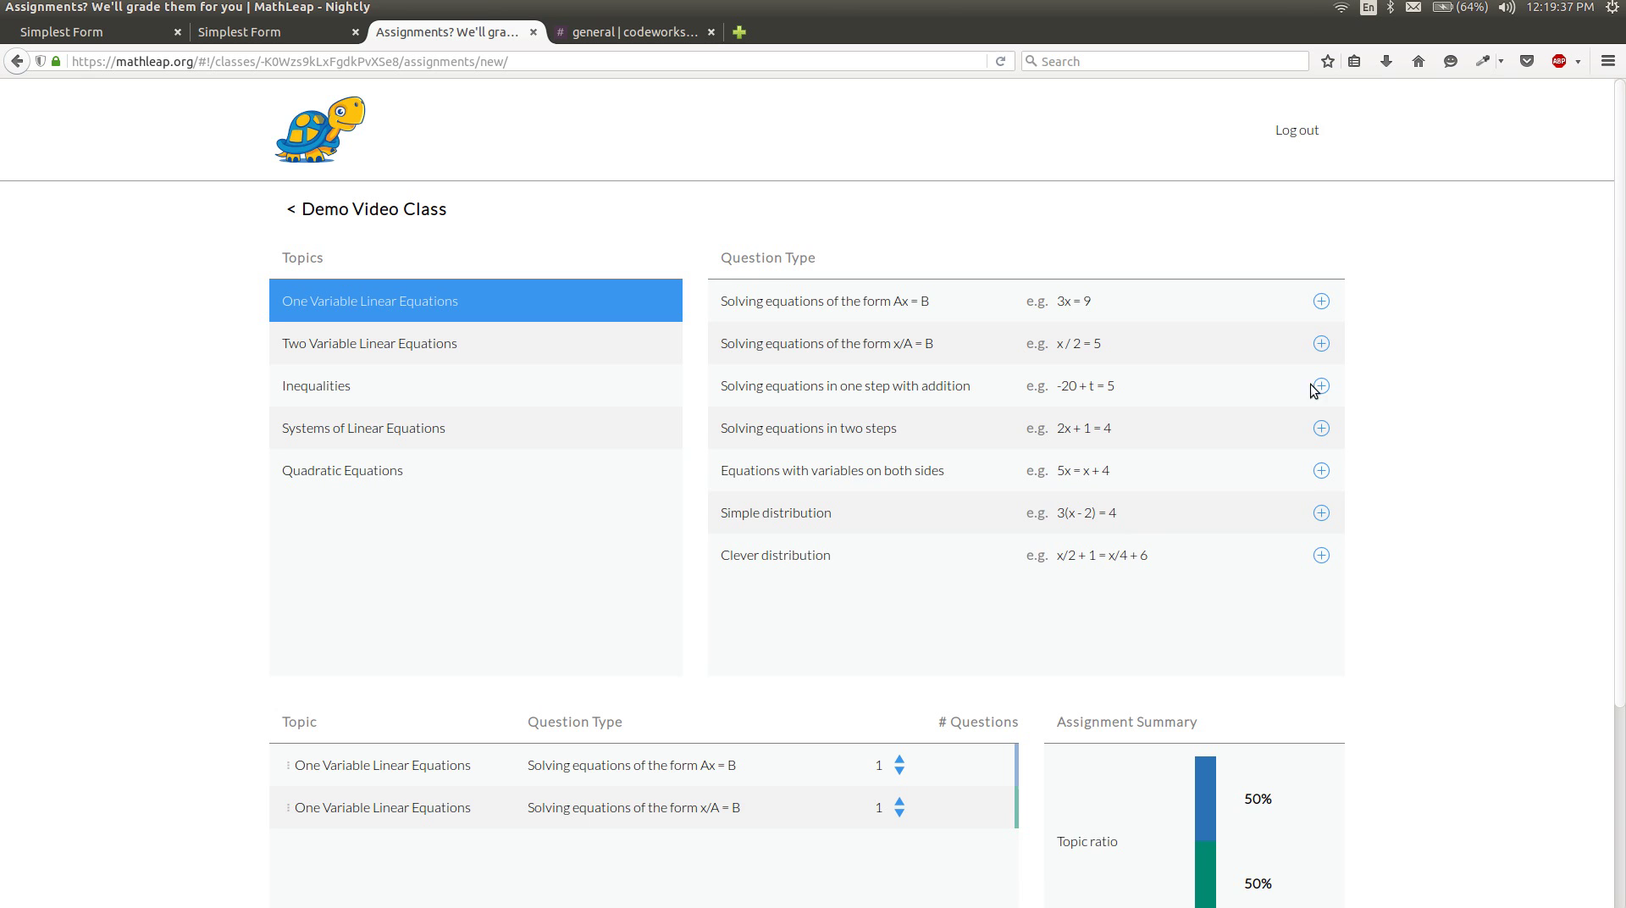
scroll(1324, 398, down, 3)
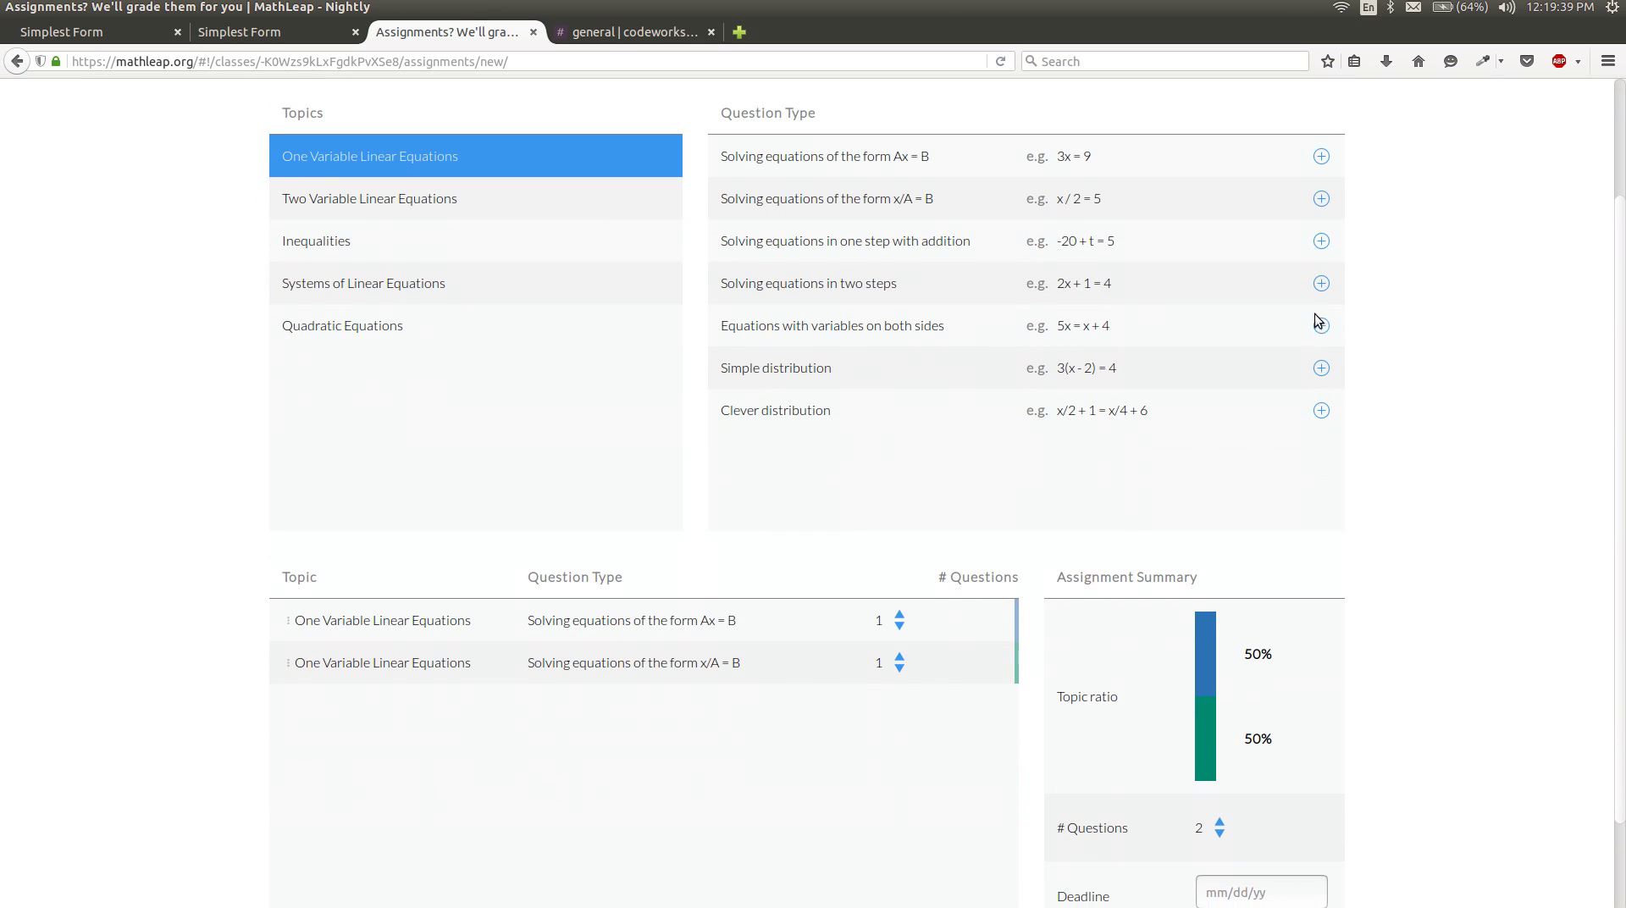
click(1323, 243)
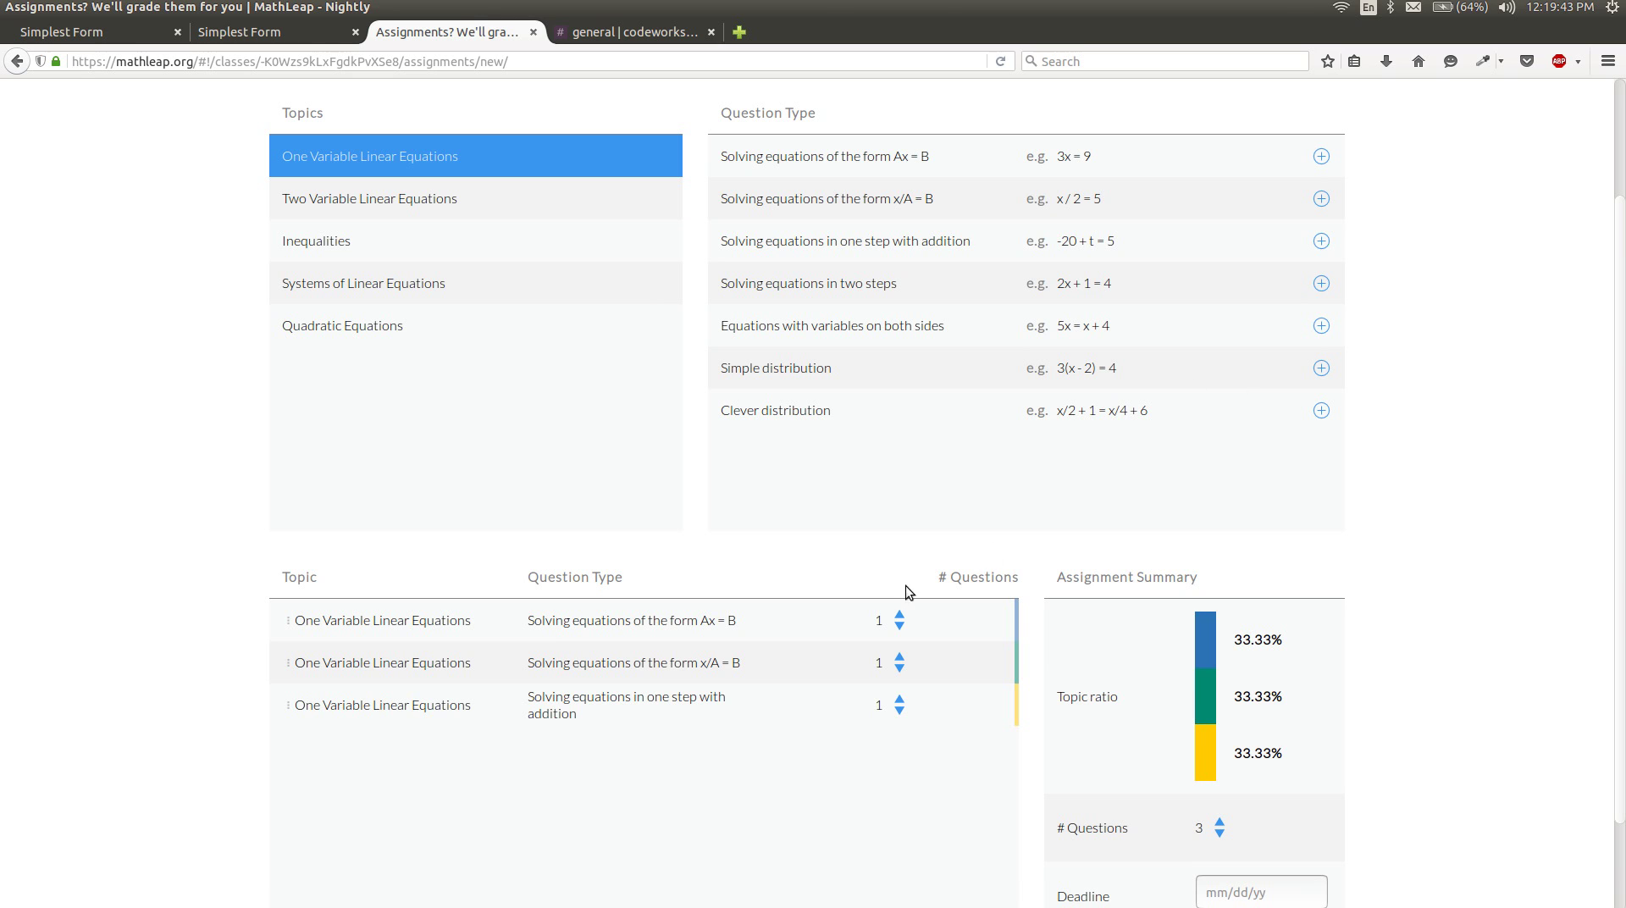
Raise one-step addition to 3 questions, then double the assignment to 10 questions.
click(900, 697)
click(900, 698)
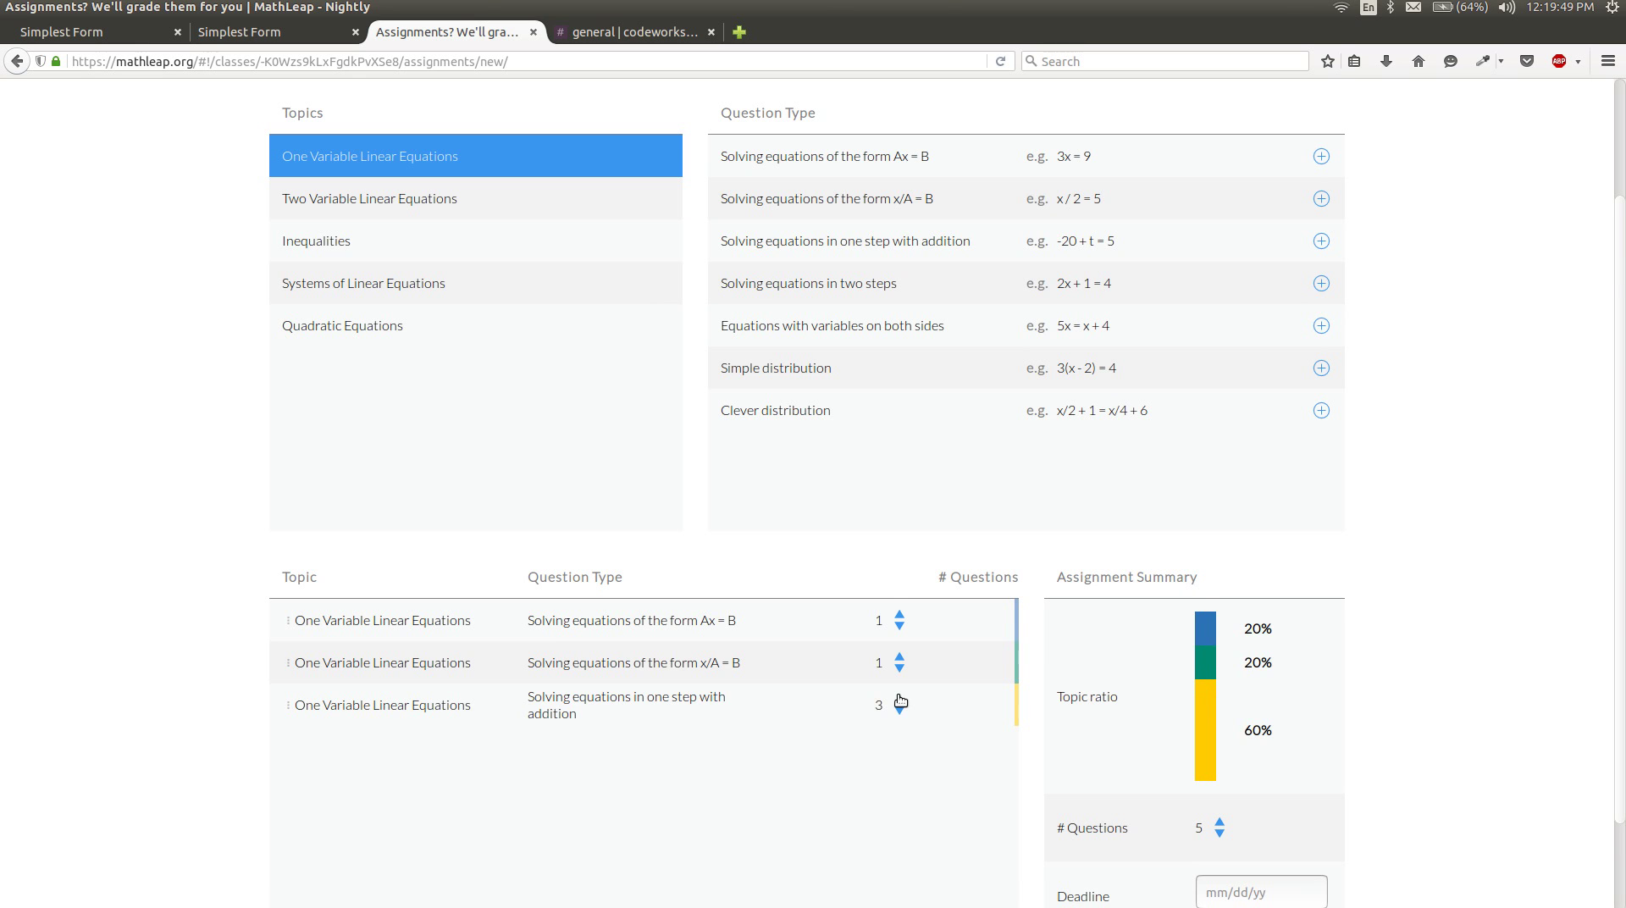
scroll(1253, 797, down, 2)
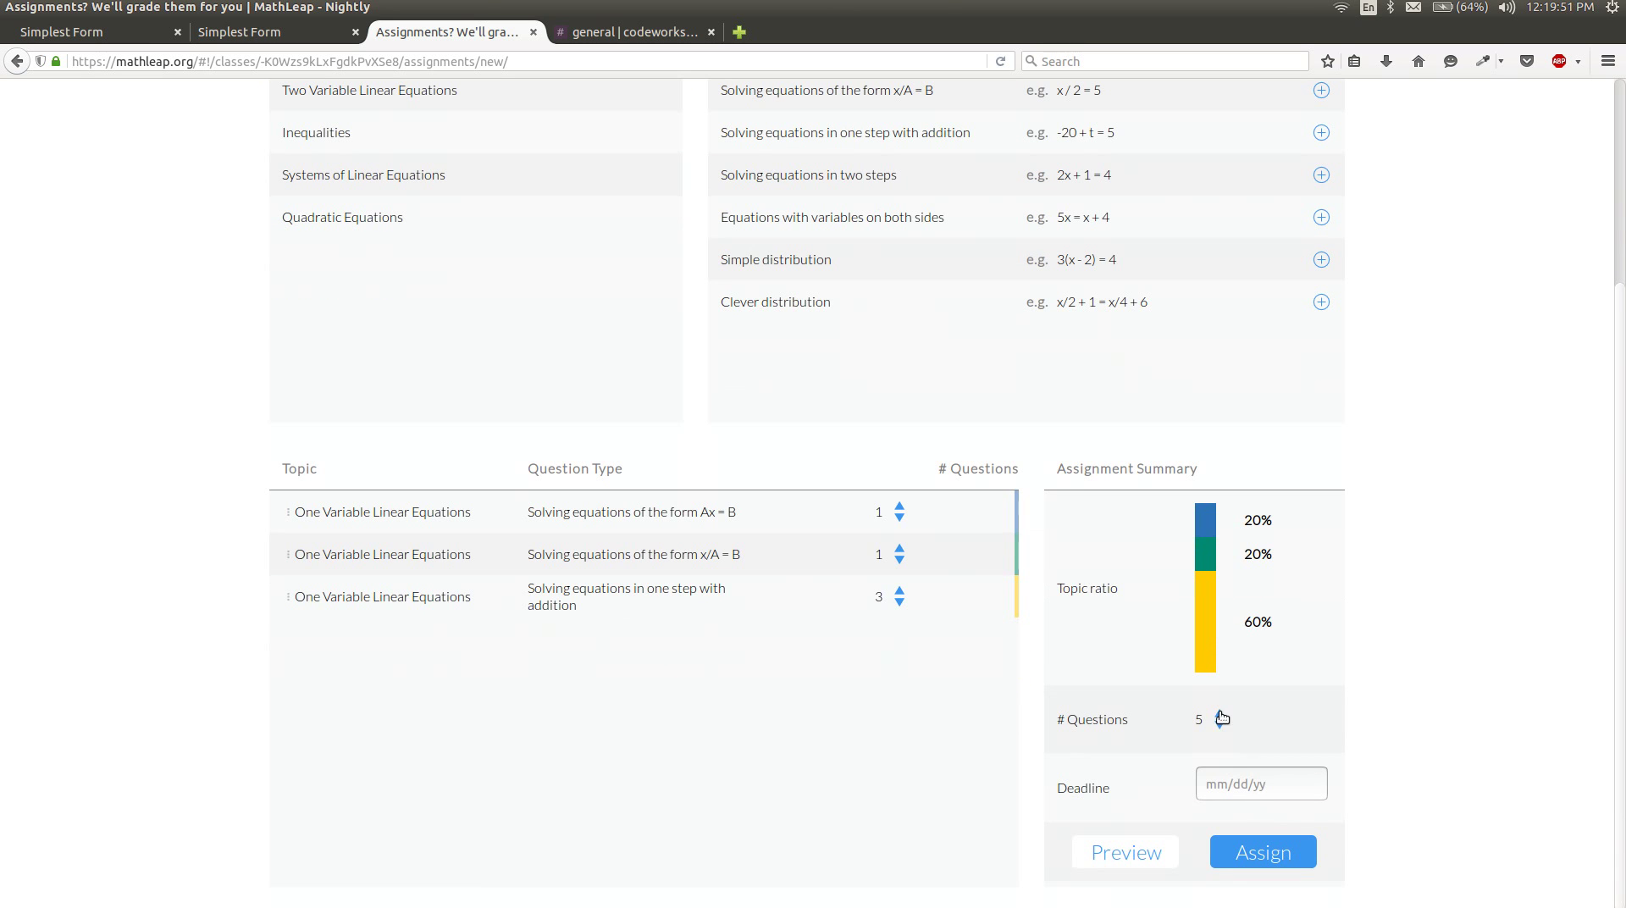
click(1222, 715)
Review Assignment 1's ten generated questions in the preview, then assign it to Demo Video Class.
click(1137, 854)
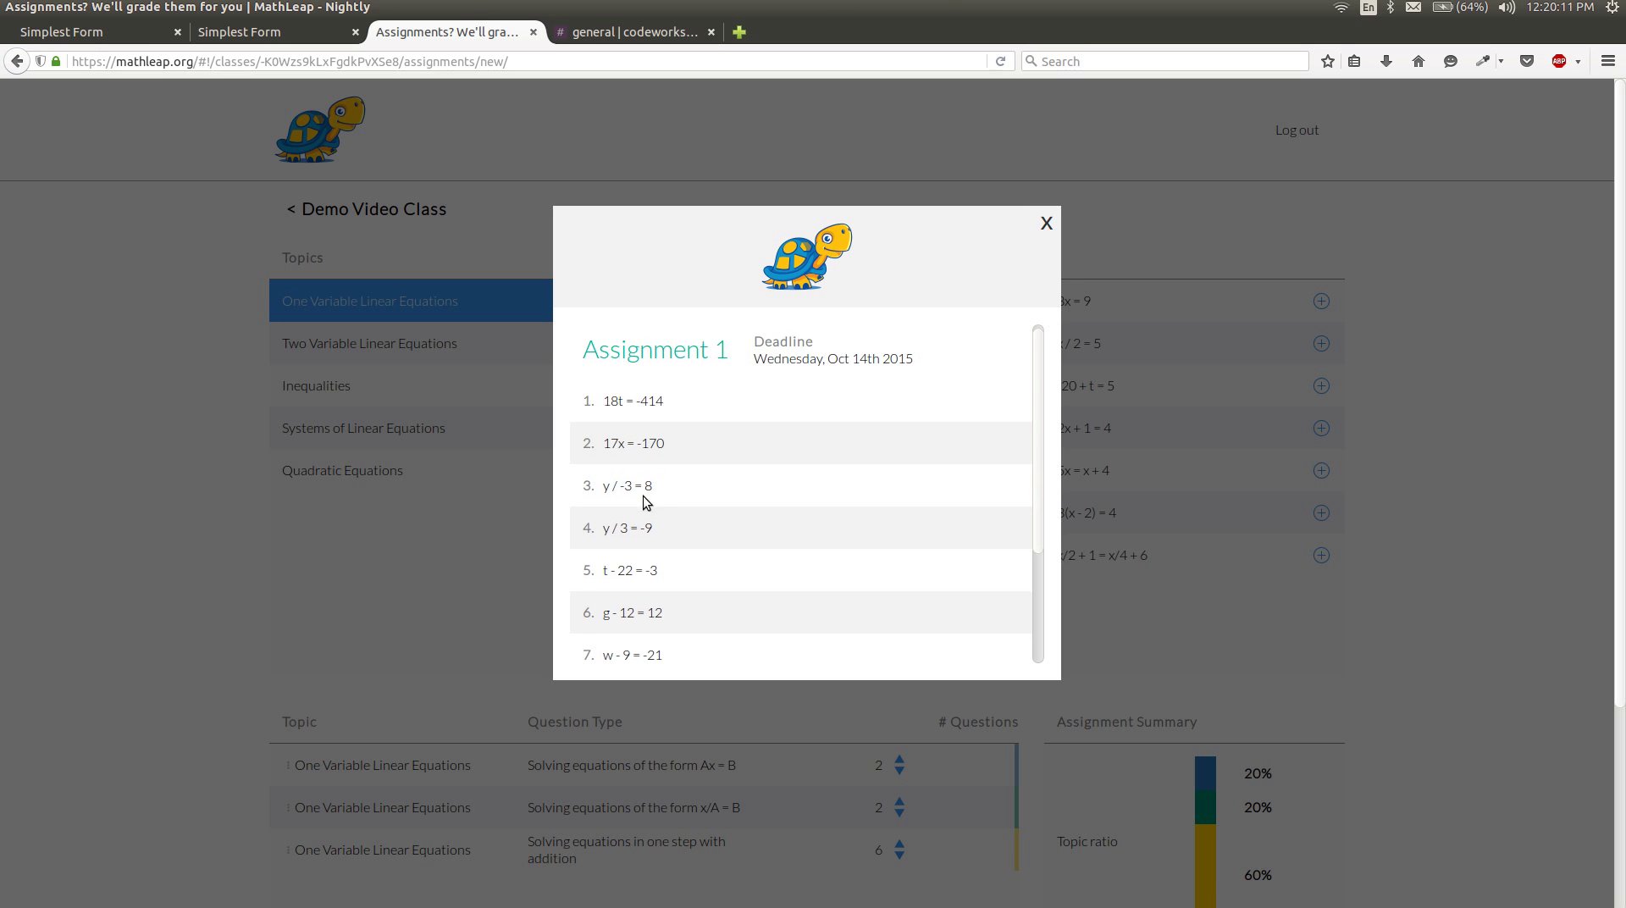
scroll(641, 385, down, 2)
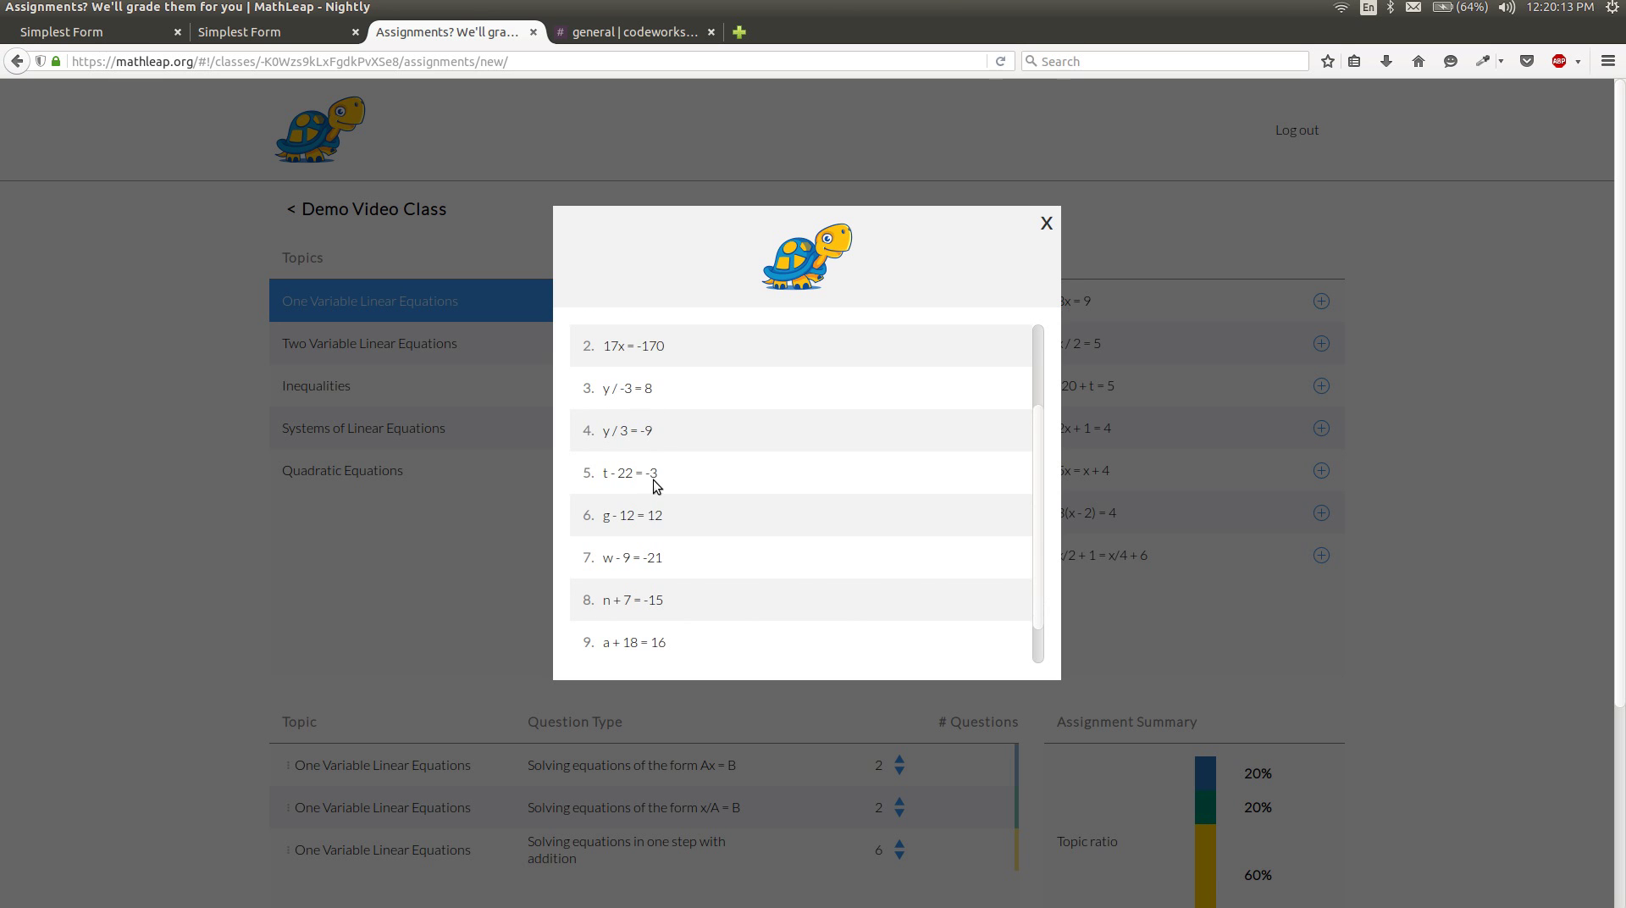
scroll(656, 487, down, 1)
scroll(658, 500, down, 1)
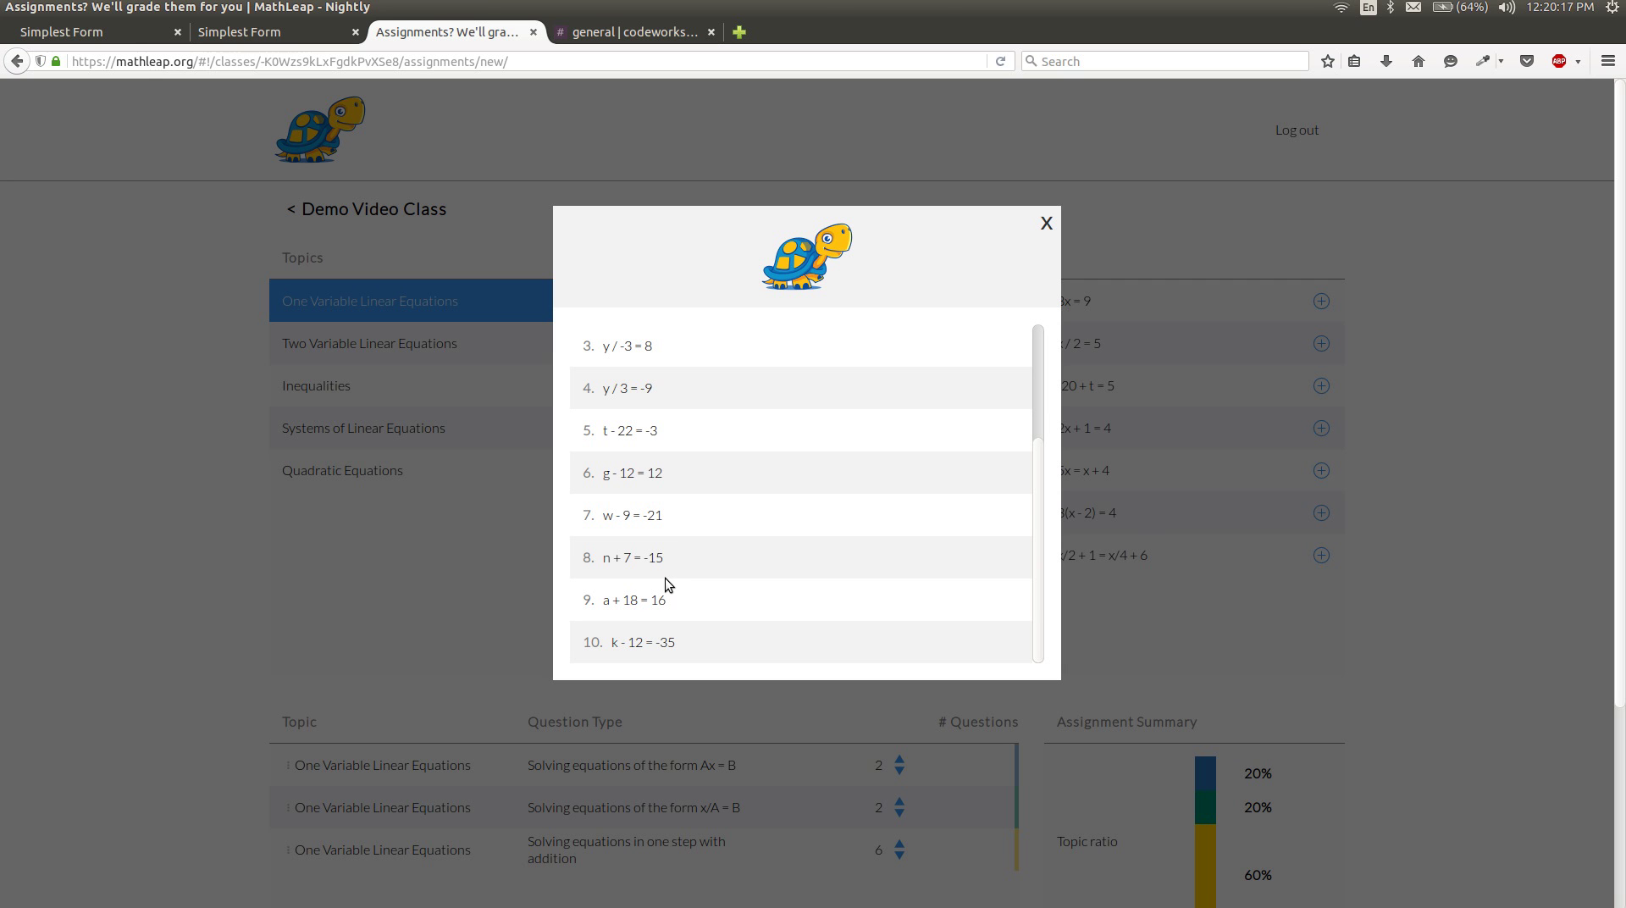
click(1048, 227)
scroll(1116, 414, down, 5)
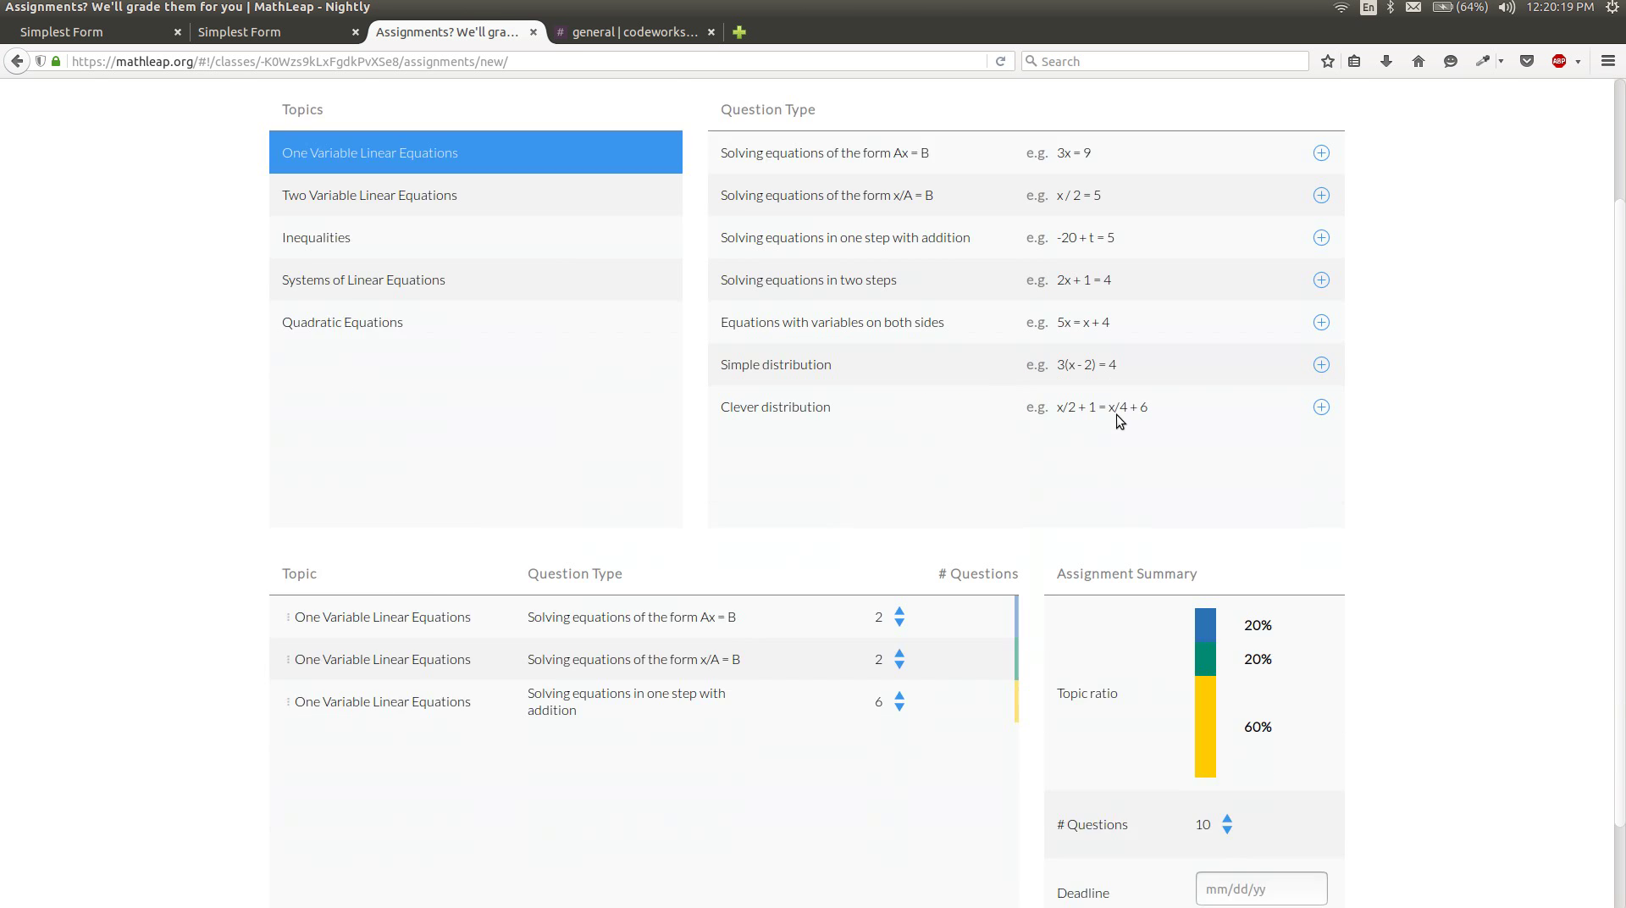
click(1258, 857)
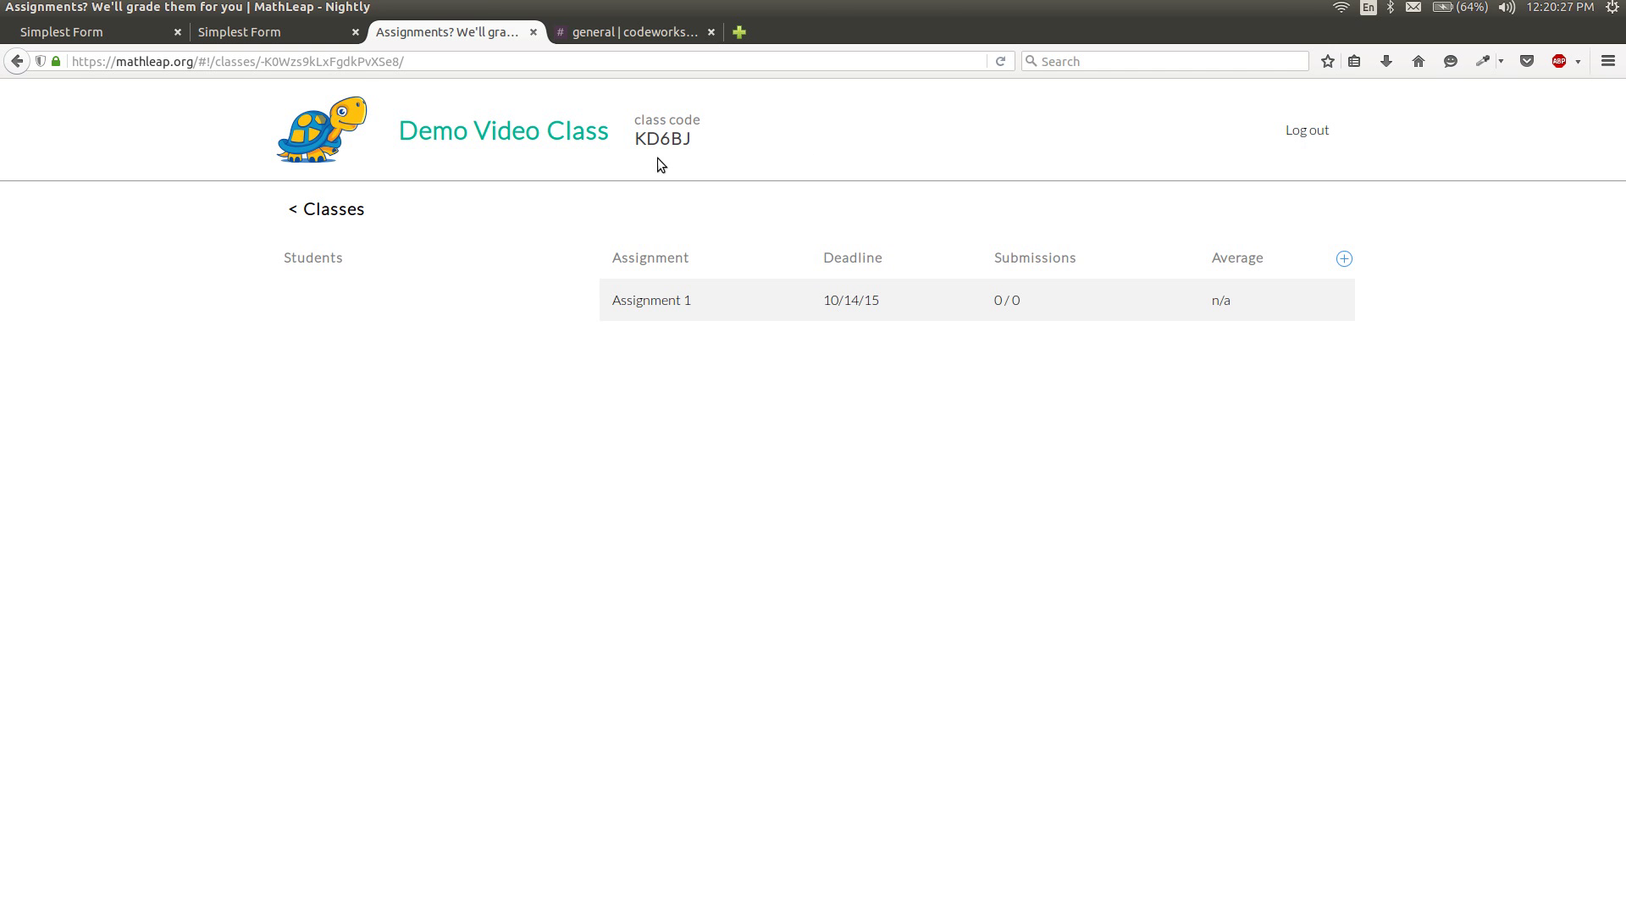
drag(691, 139, 632, 142)
click(1275, 135)
click(1304, 131)
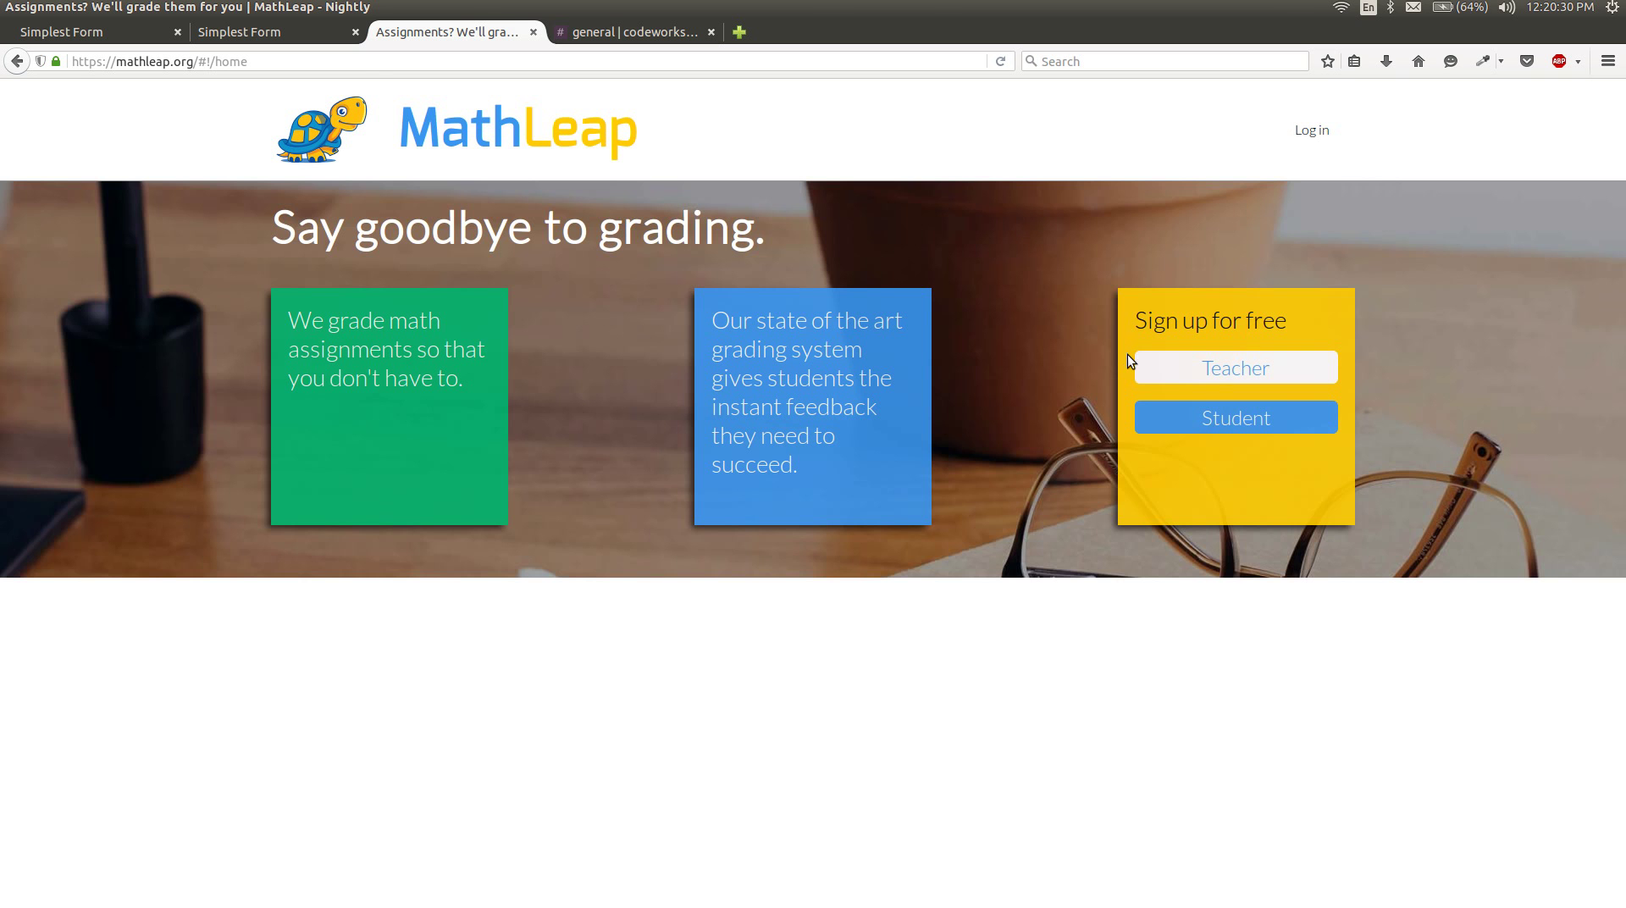
click(1217, 378)
click(1053, 224)
Log in as the student with the student's username and password.
click(1323, 138)
text(aah)
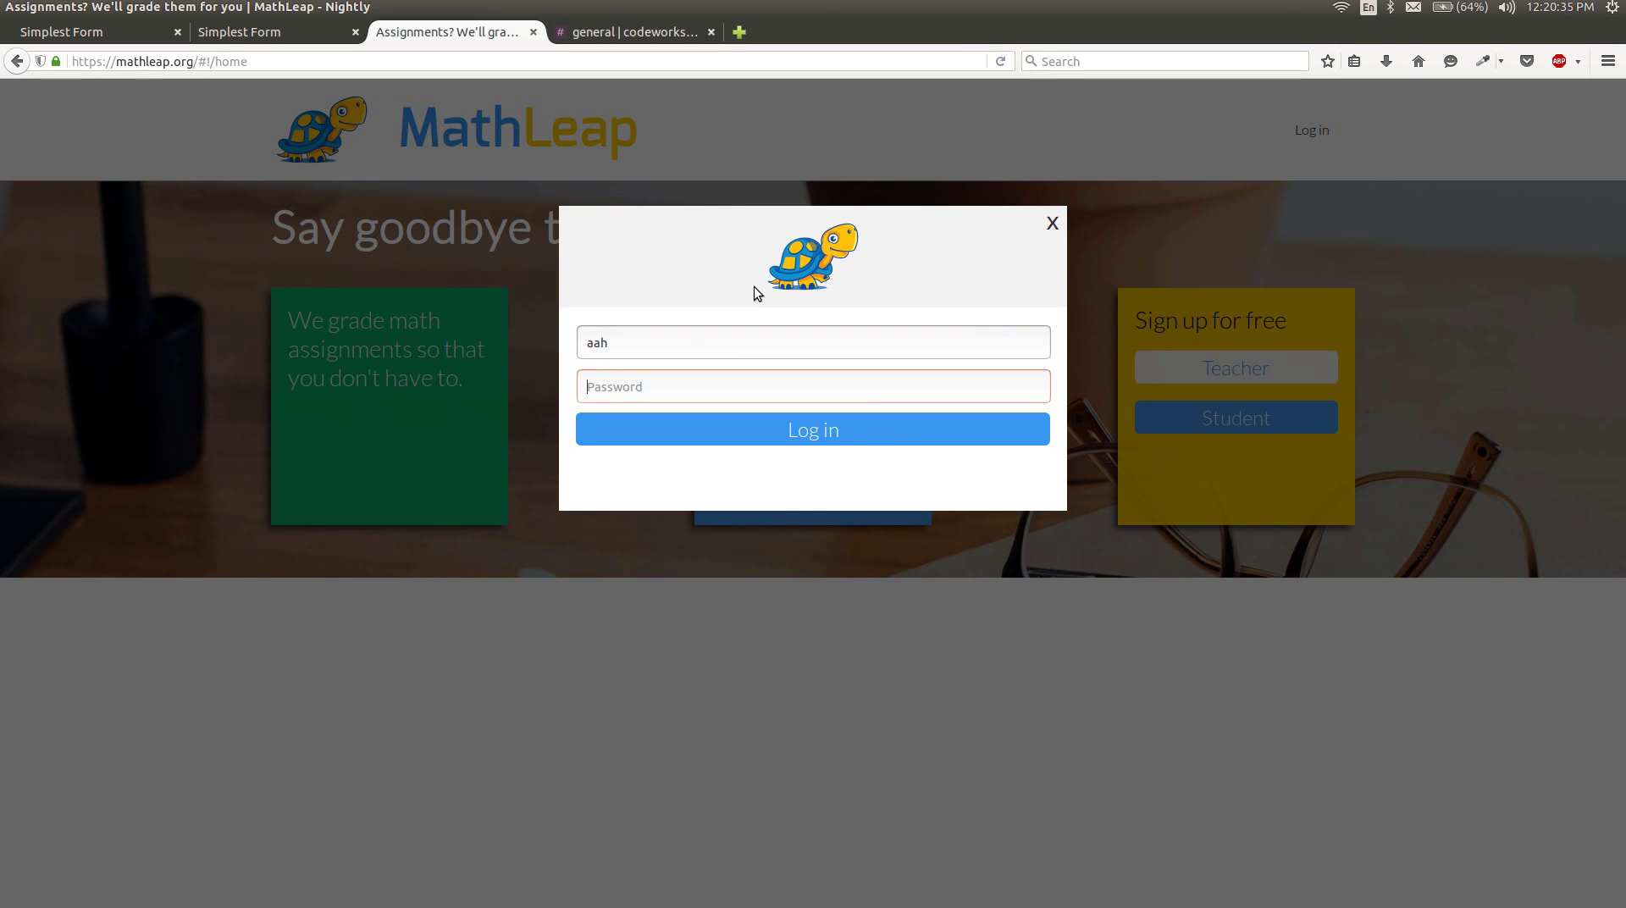
key(Tab)
text(••••••)
key(Return)
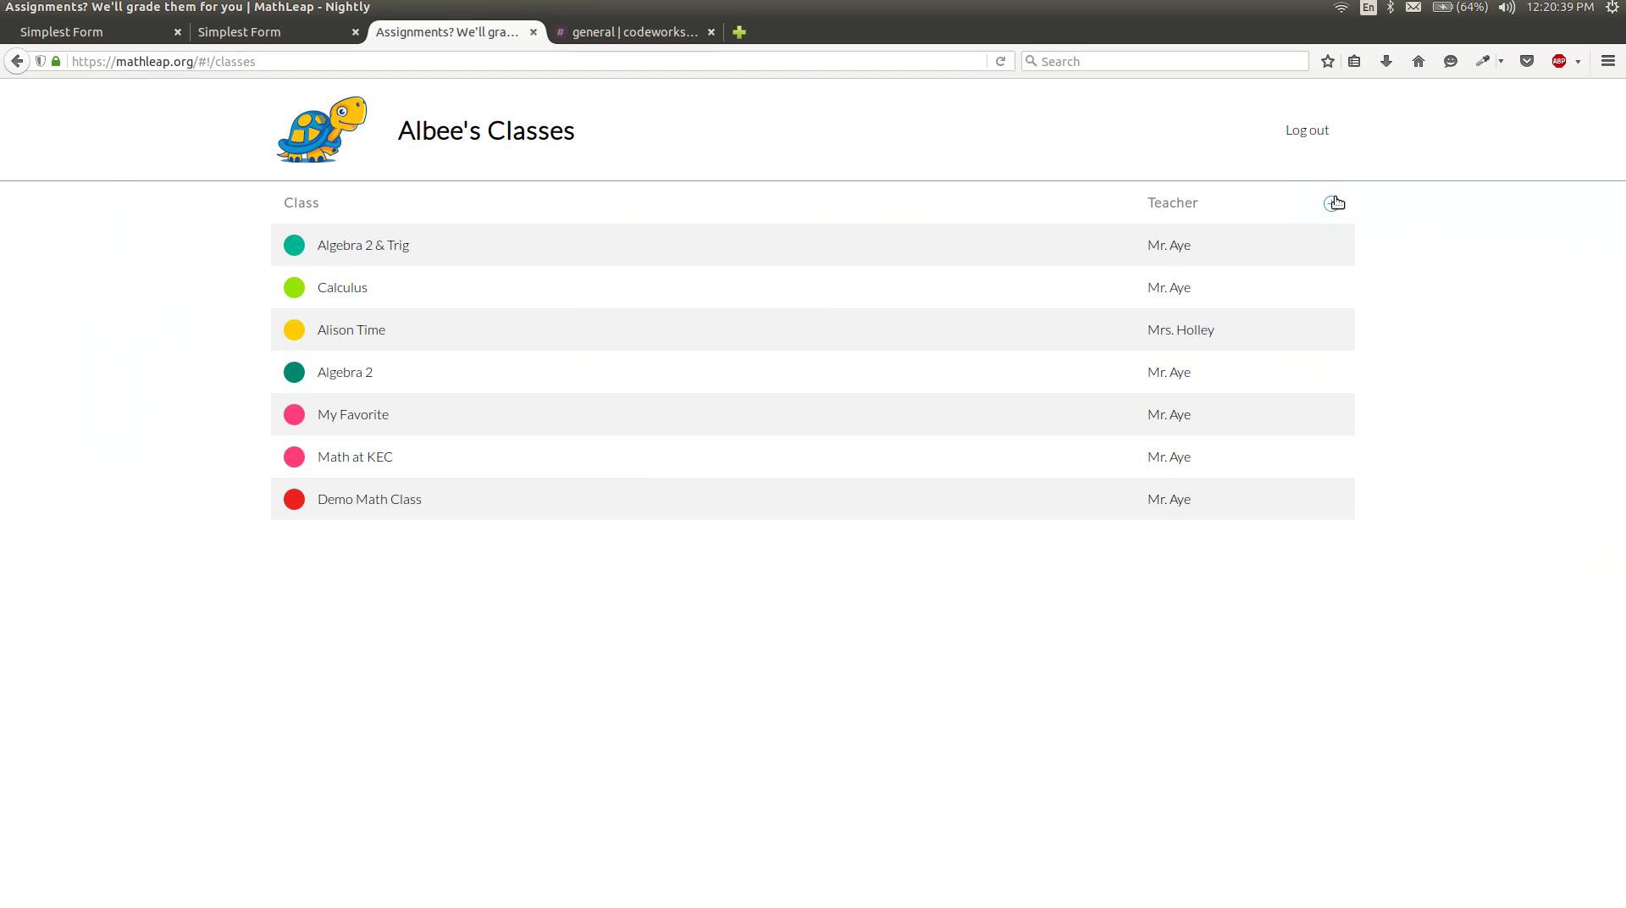
Join a new class as the student by pasting the copied class code.
click(1332, 204)
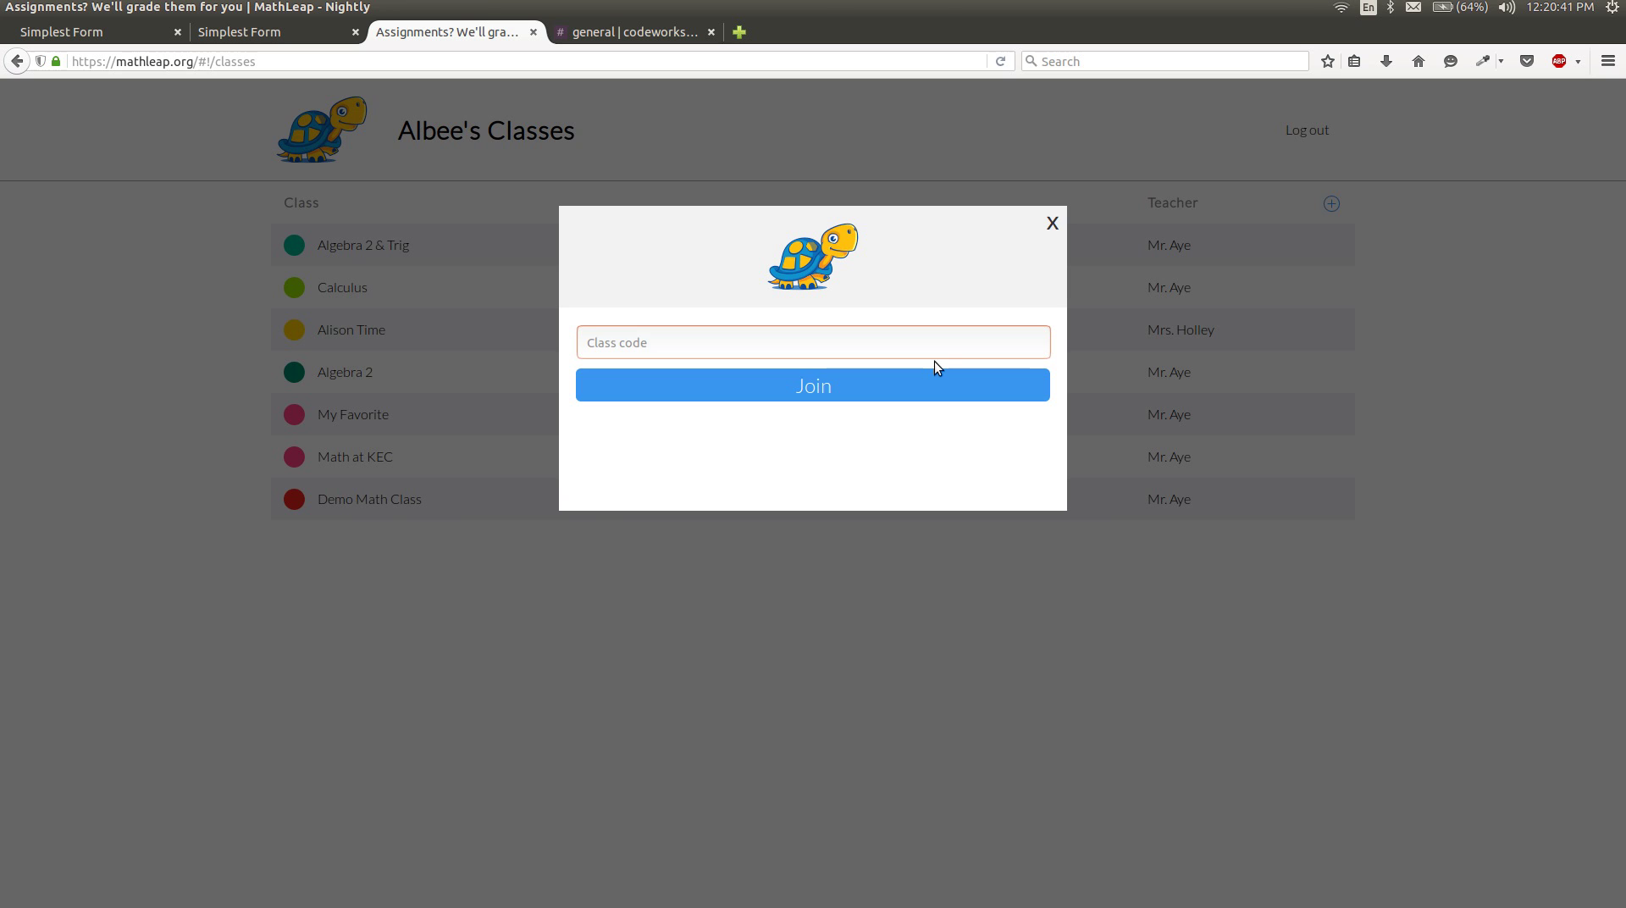
key(ctrl+v)
click(882, 398)
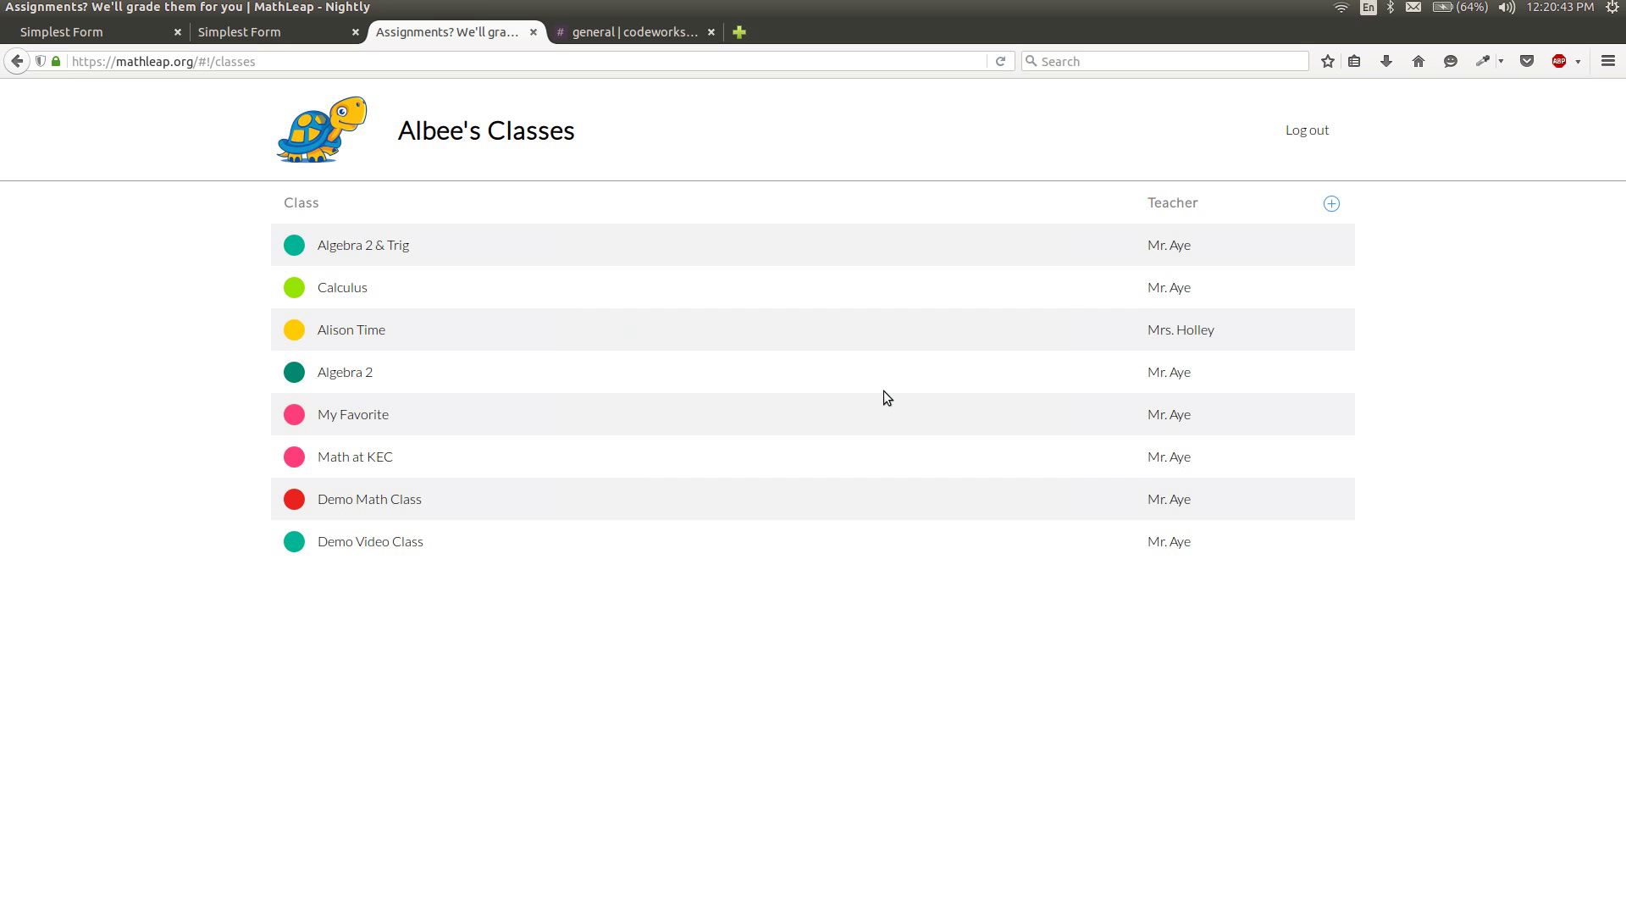
Start Assignment 1 in Demo Video Class at question 1 so it shows In progress.
click(395, 547)
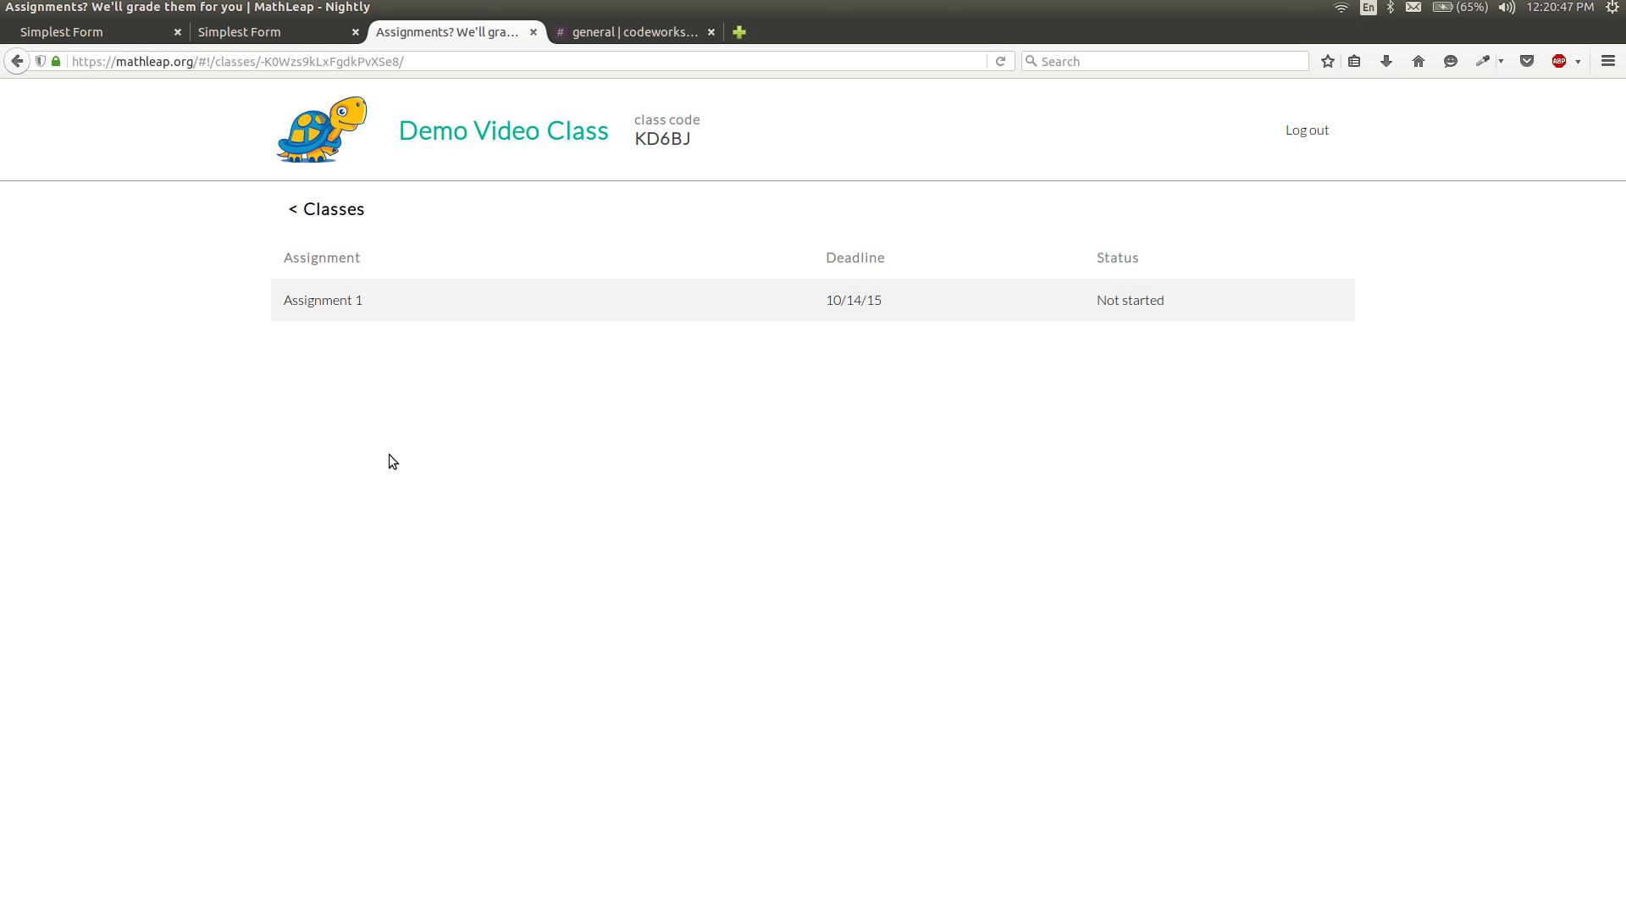
click(333, 300)
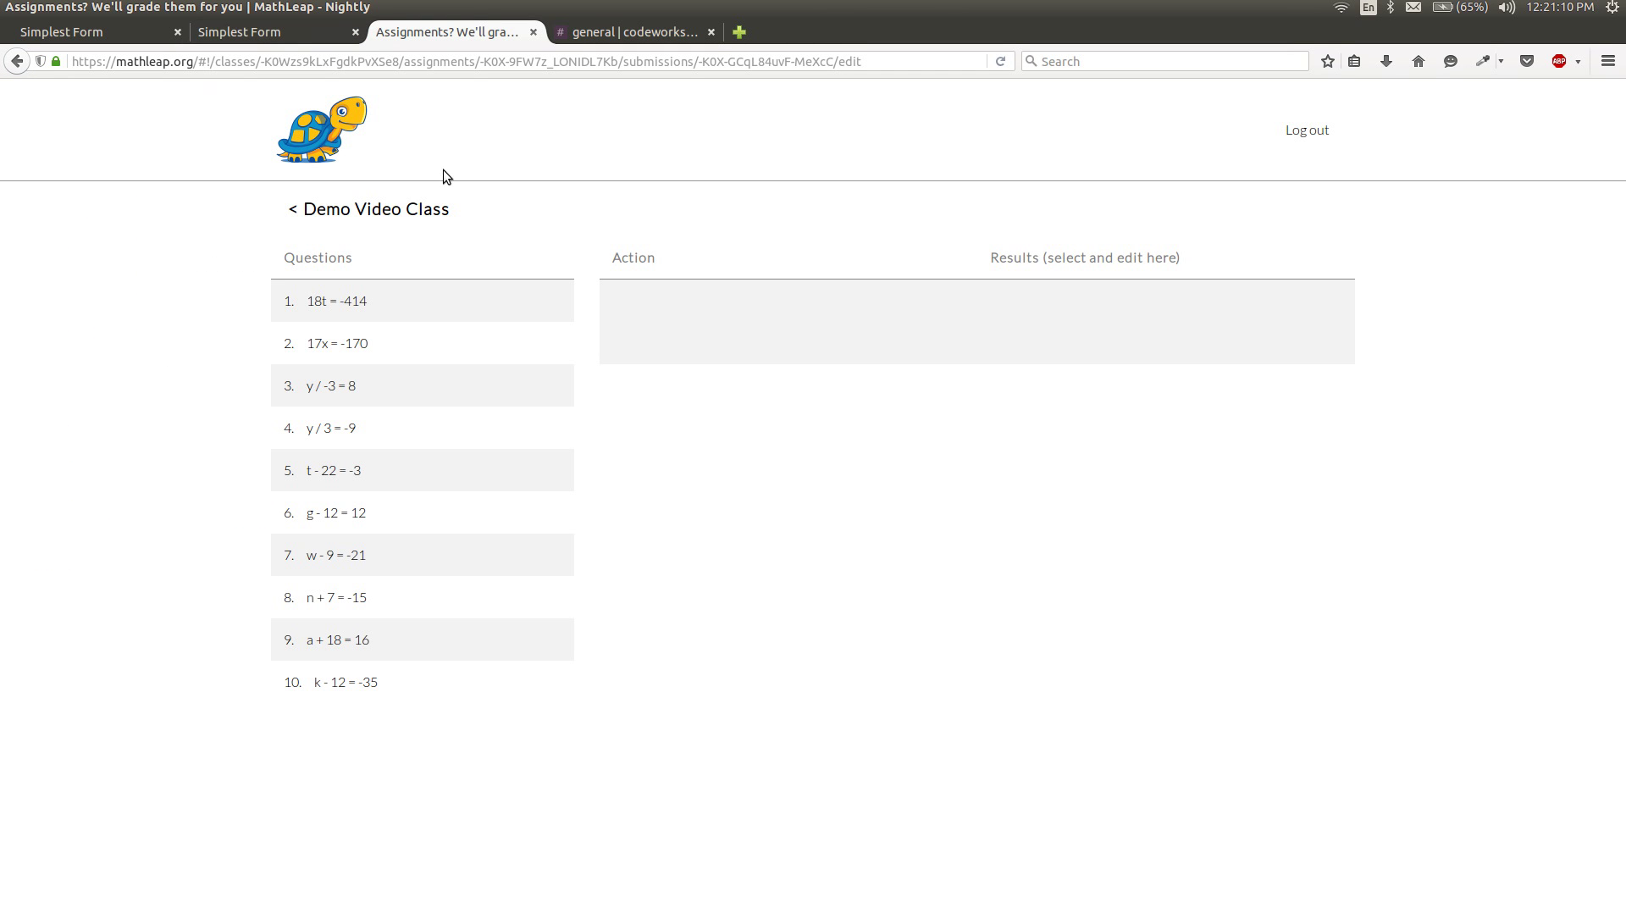
click(341, 315)
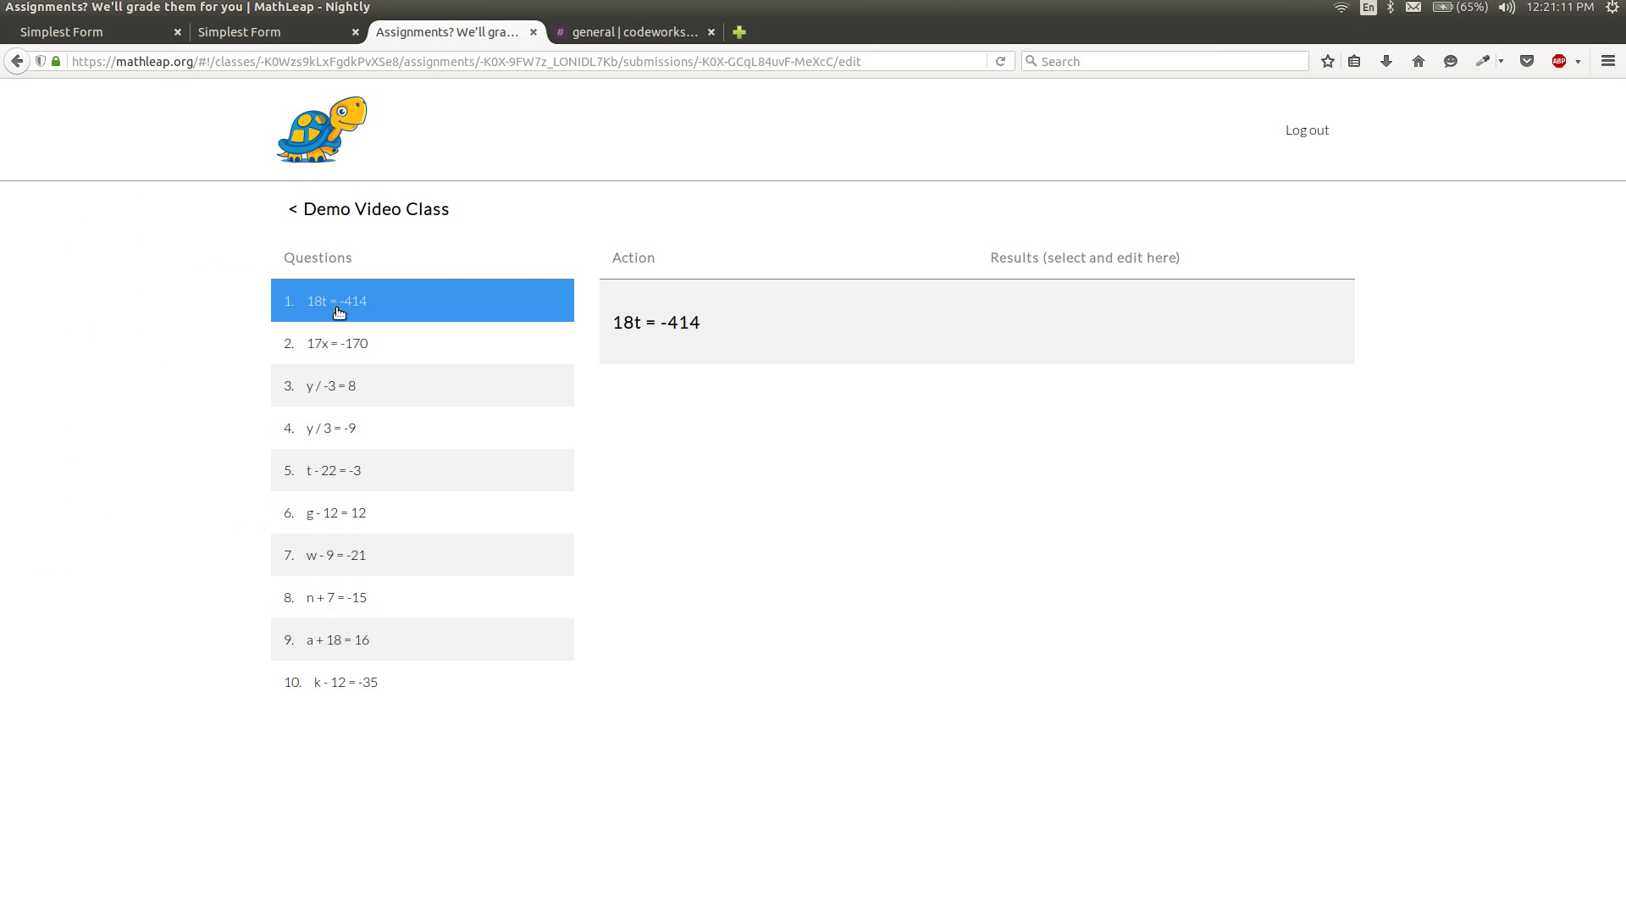
click(421, 211)
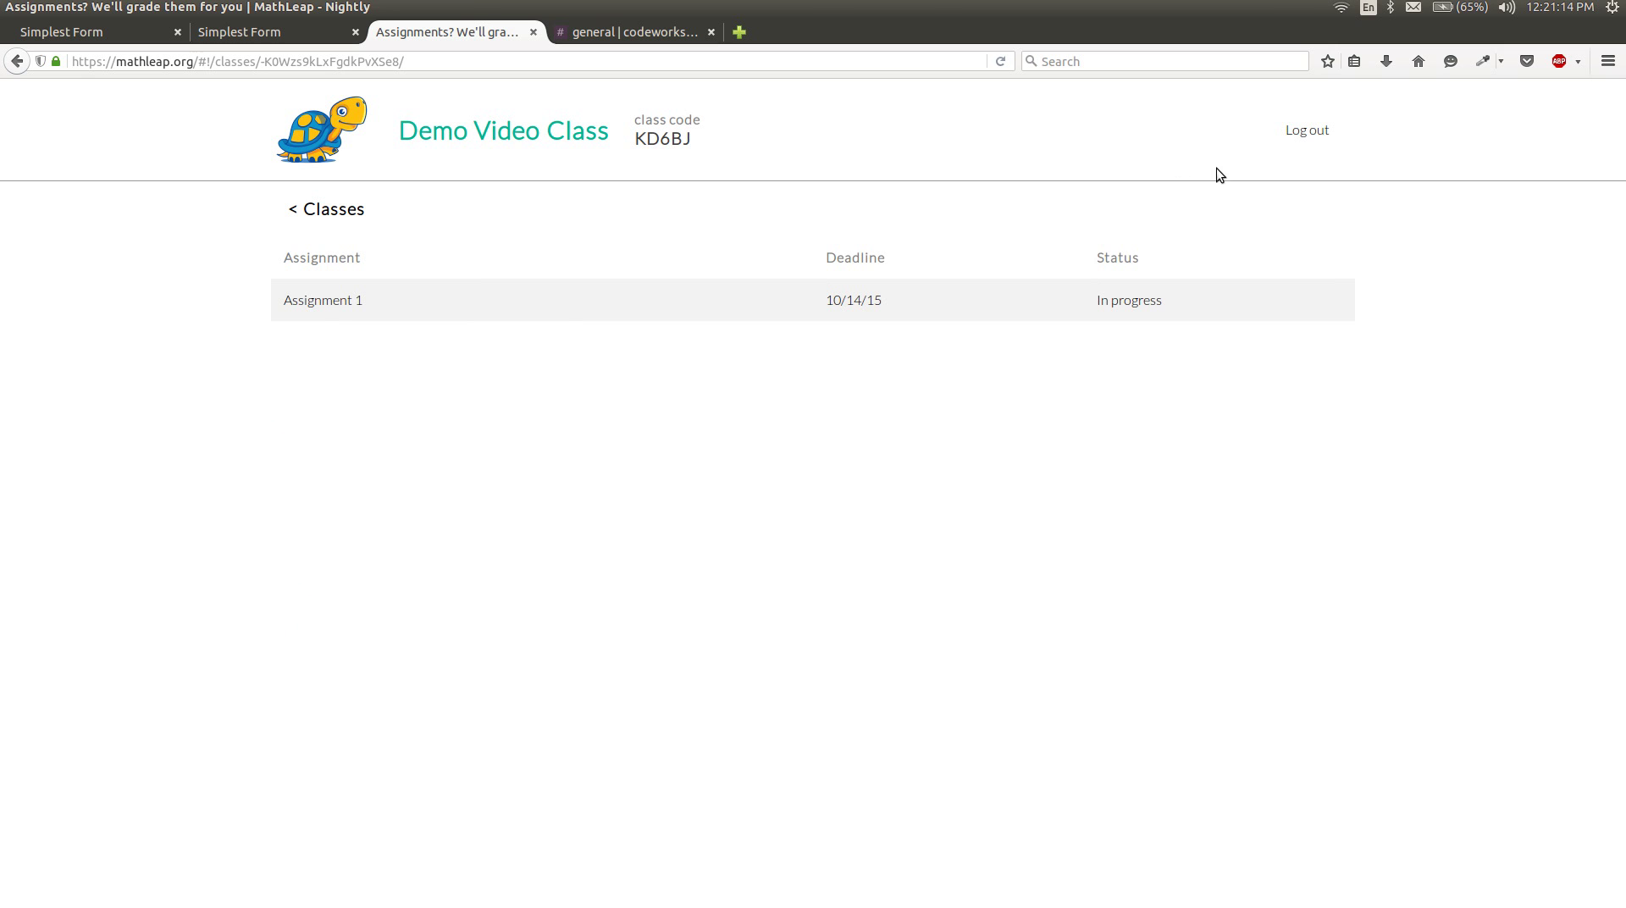
Log out of the student account and sign in with the teacher's email and password.
click(1321, 135)
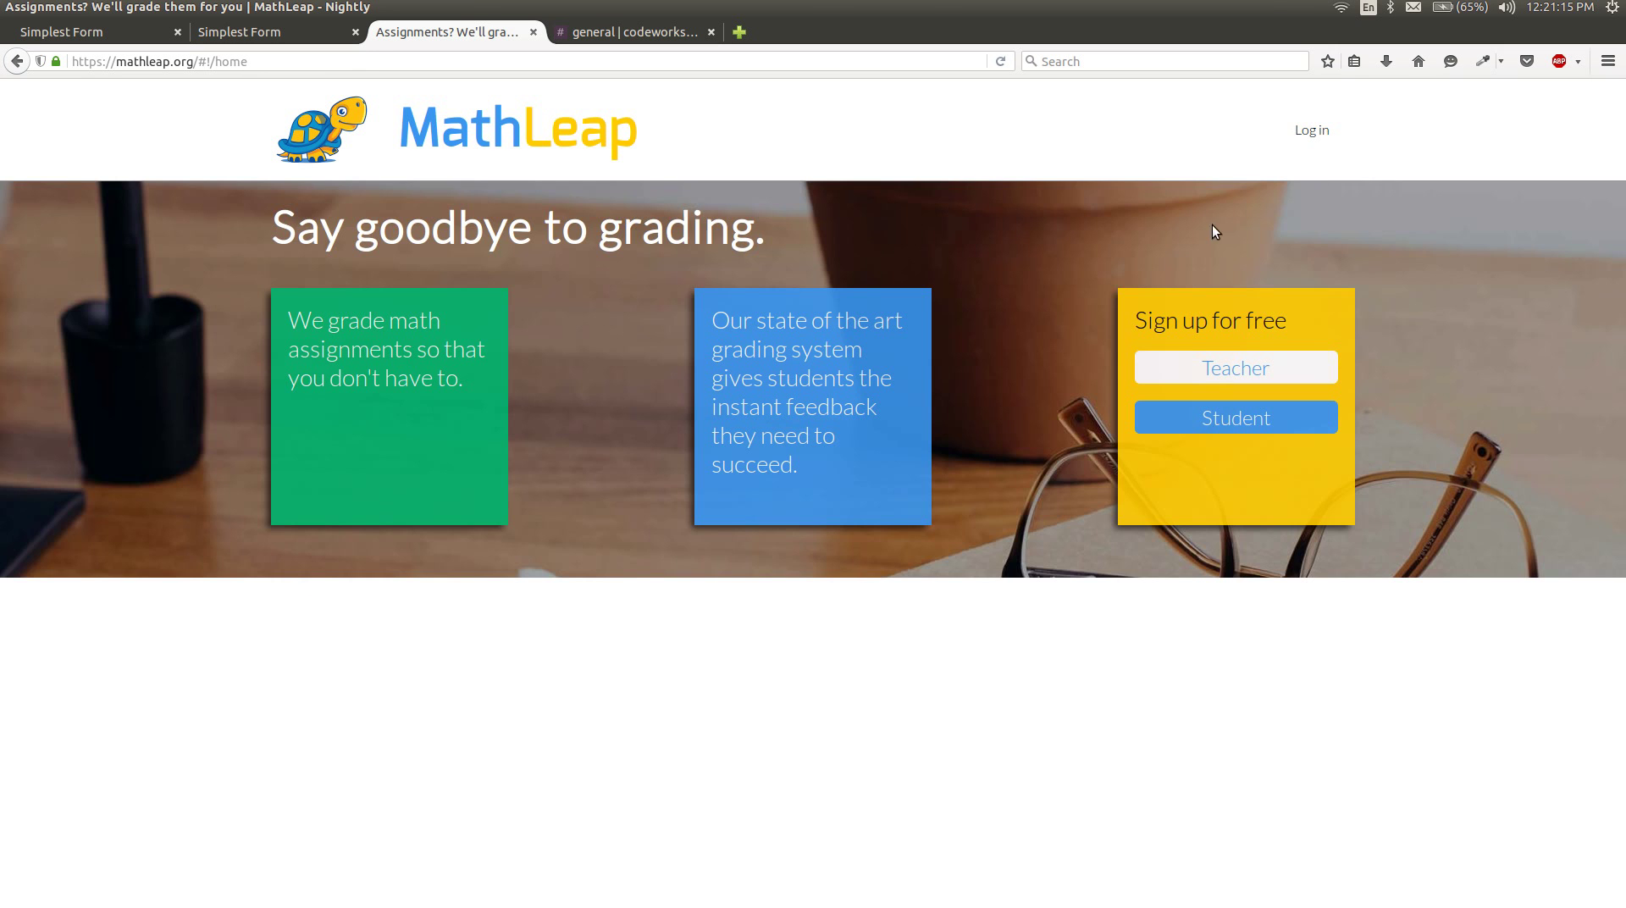
click(1307, 142)
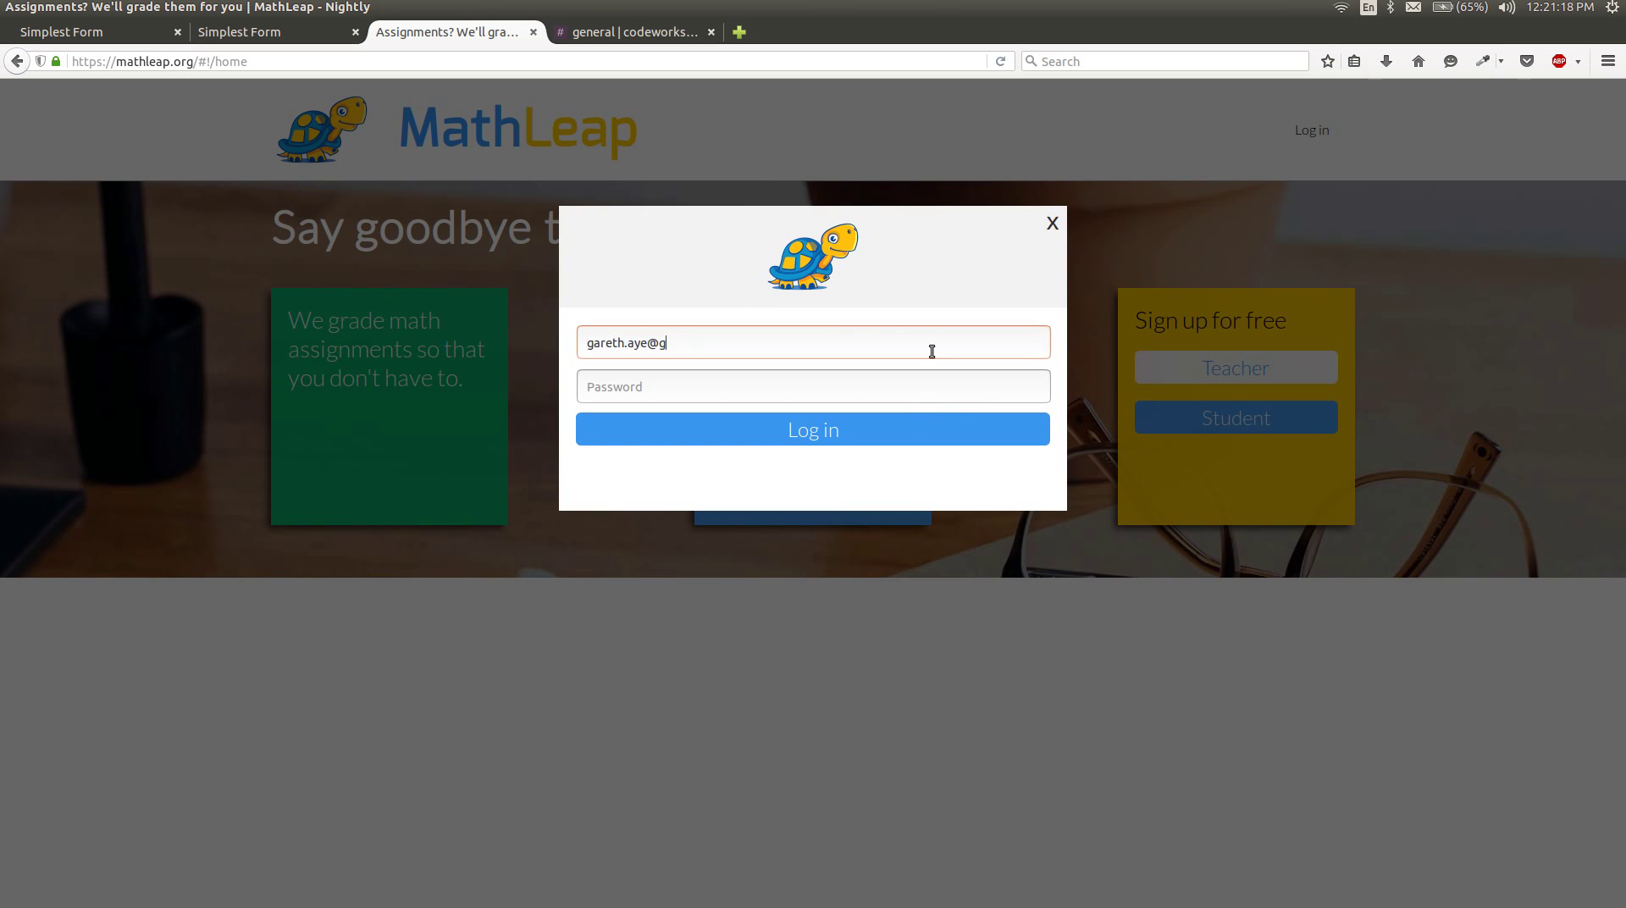
key(Tab)
text(••••••)
key(Return)
Open Demo Video Class, showing one student and Assignment 1 at 0/1 submissions, then bring up a terminal.
click(365, 631)
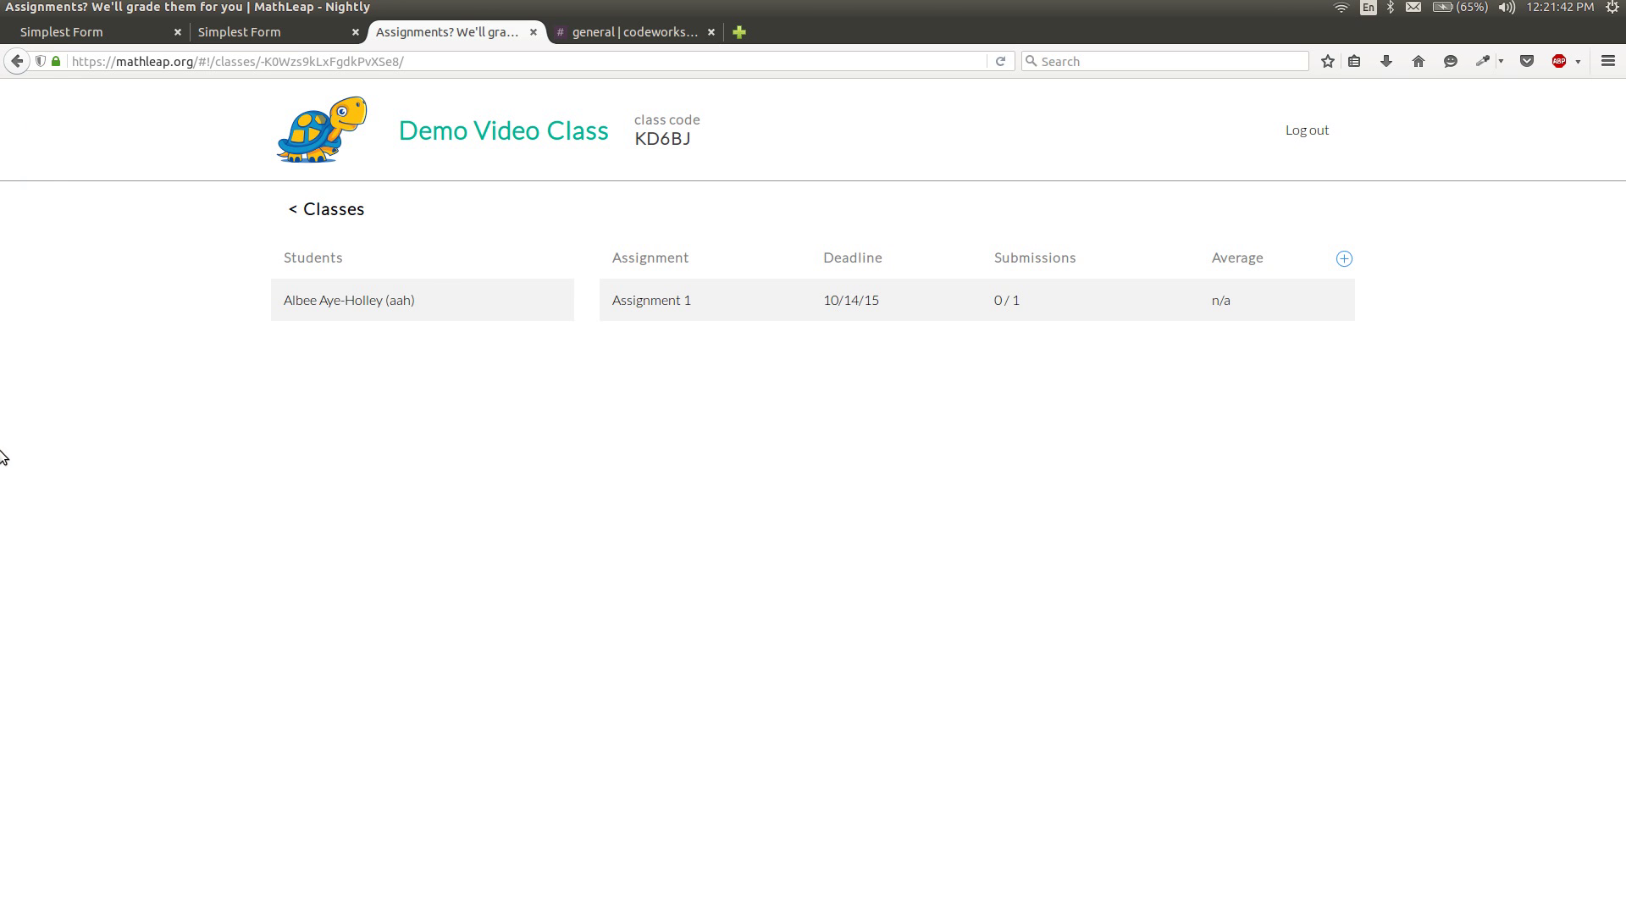
mouse_move(1, 464)
click(20, 345)
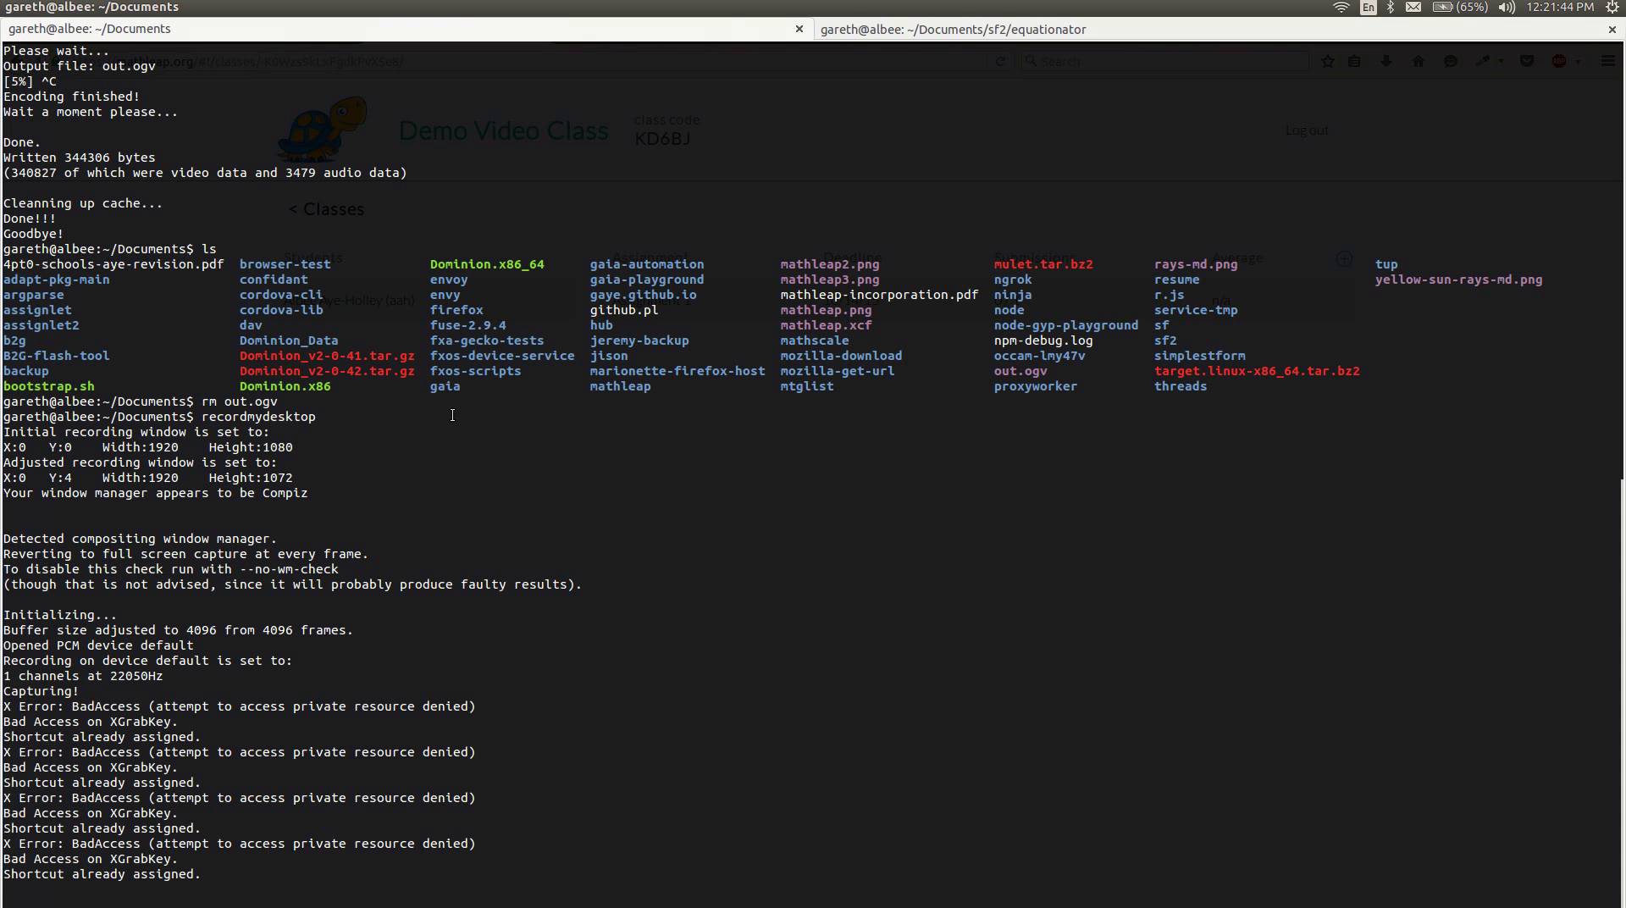